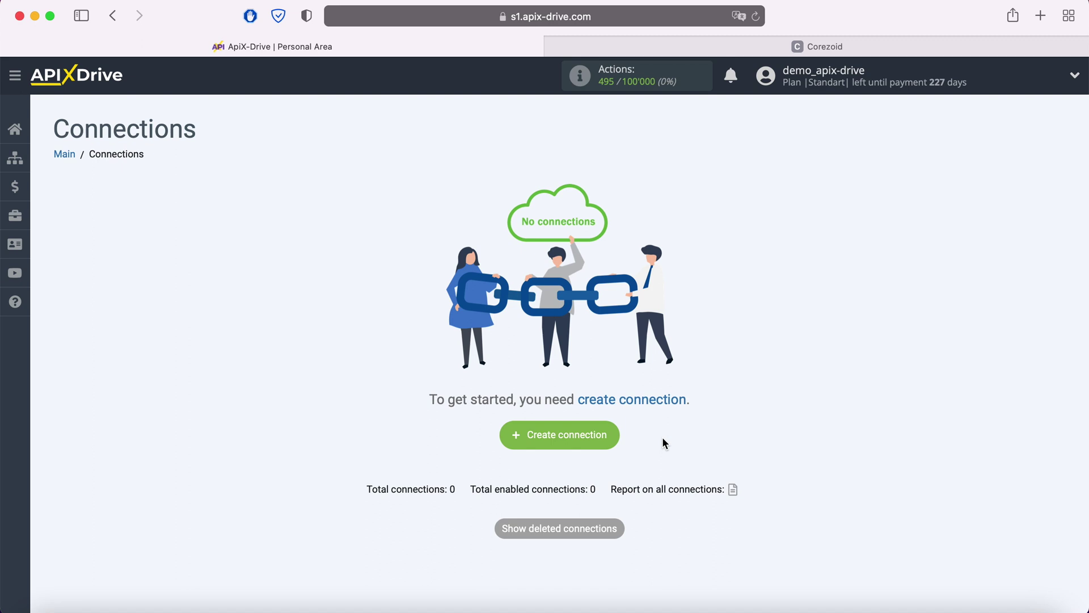
Step: Create a new connection with Facebook as the source system
click(611, 439)
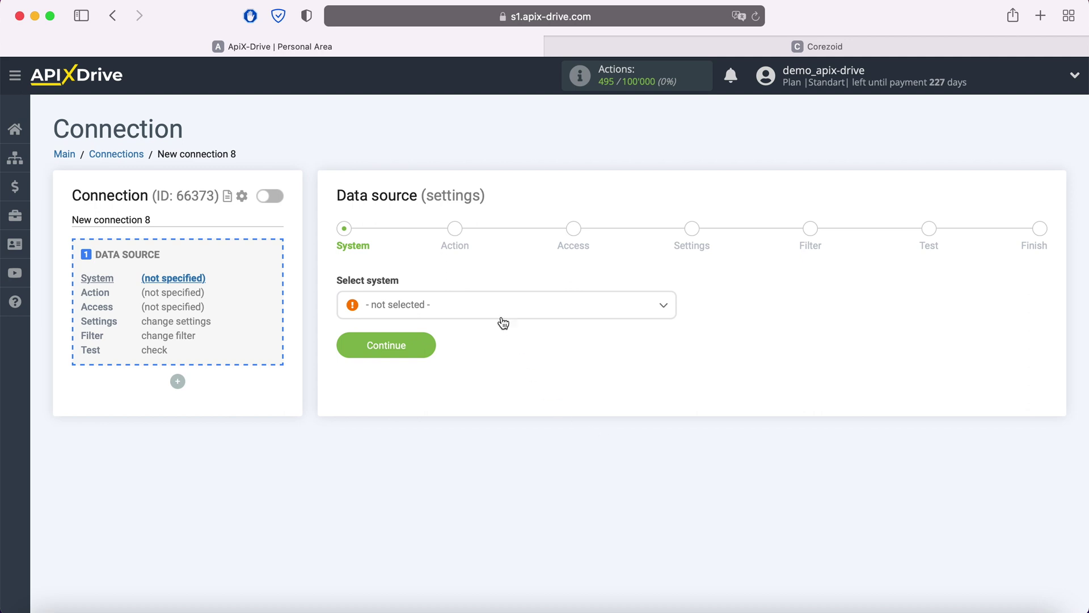
click(489, 304)
scroll(509, 389, down, 15)
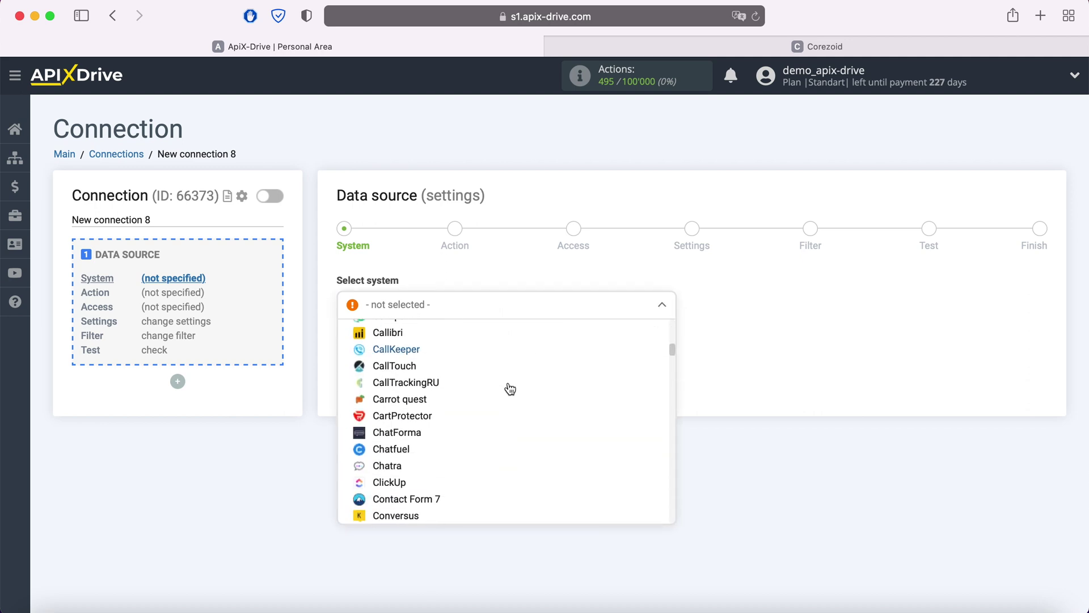
scroll(510, 388, down, 2)
click(397, 420)
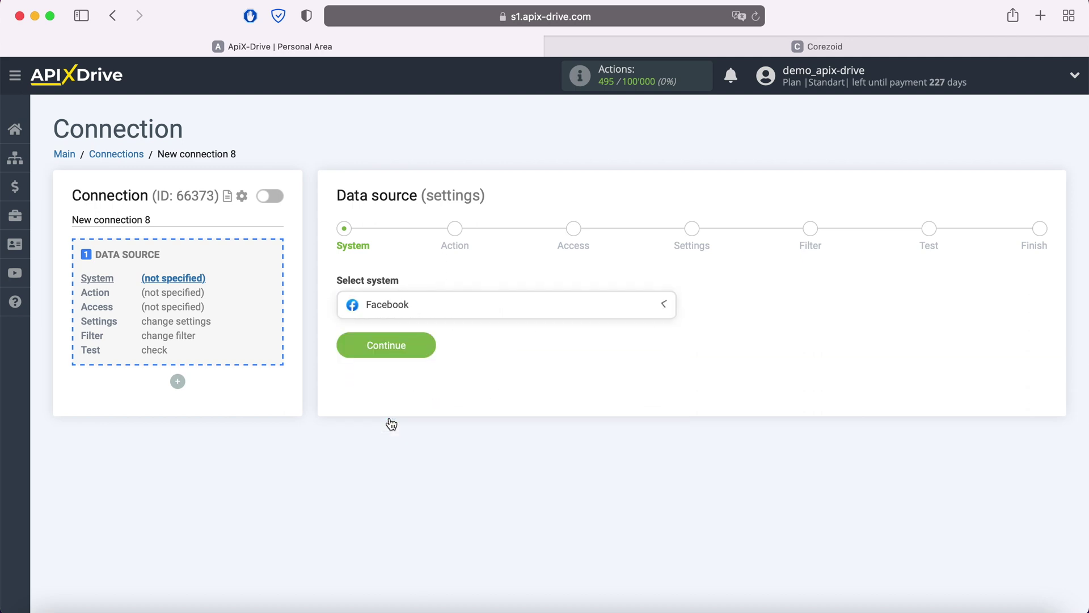
click(427, 348)
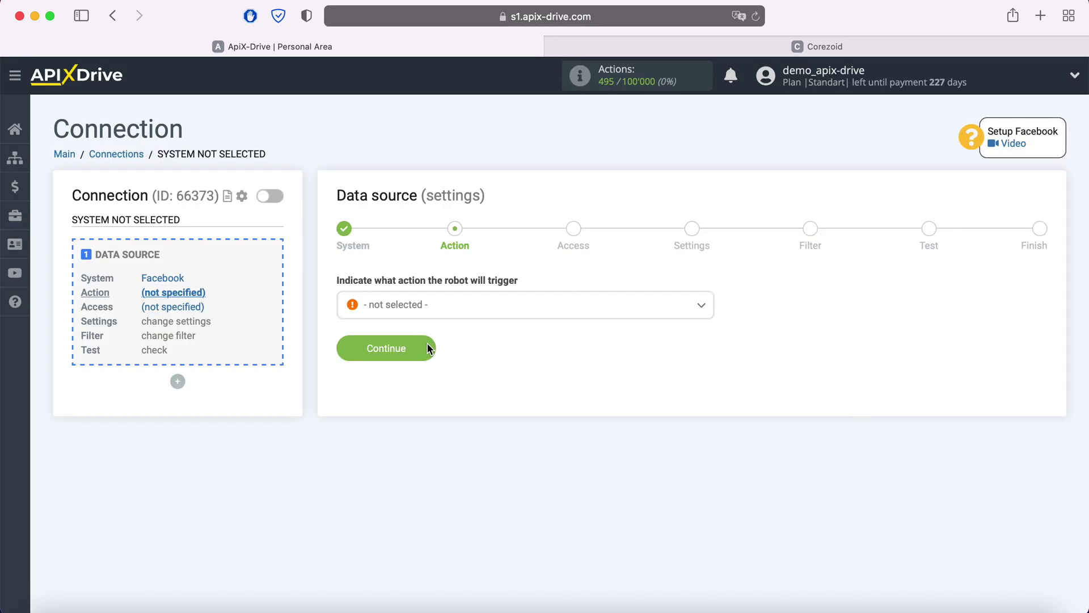
Step: Choose Get Leads (new) as the Facebook action and continue to the Access step
click(467, 309)
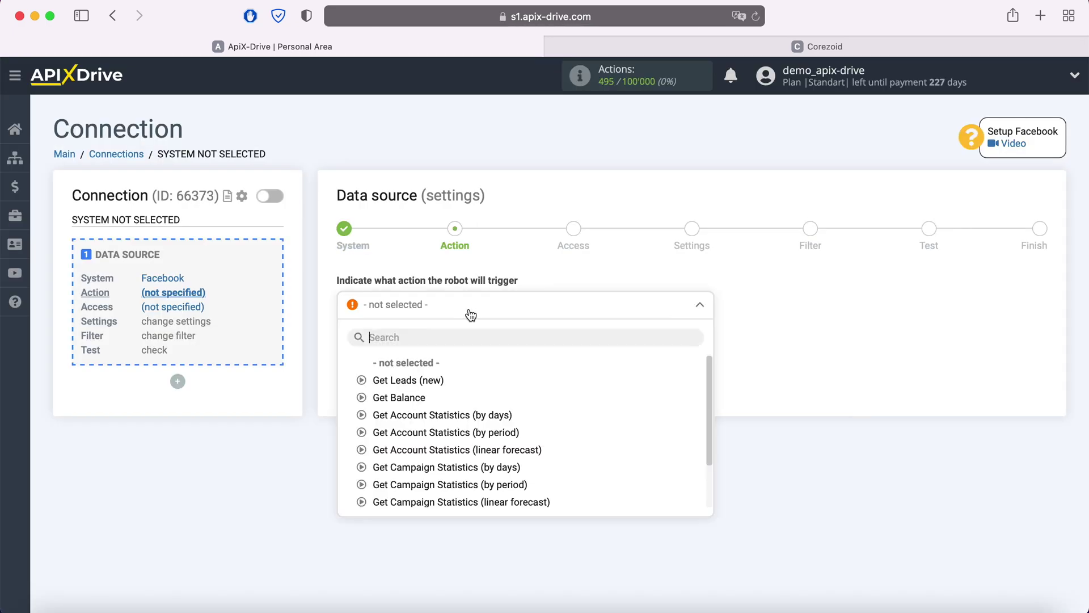
click(444, 381)
click(425, 351)
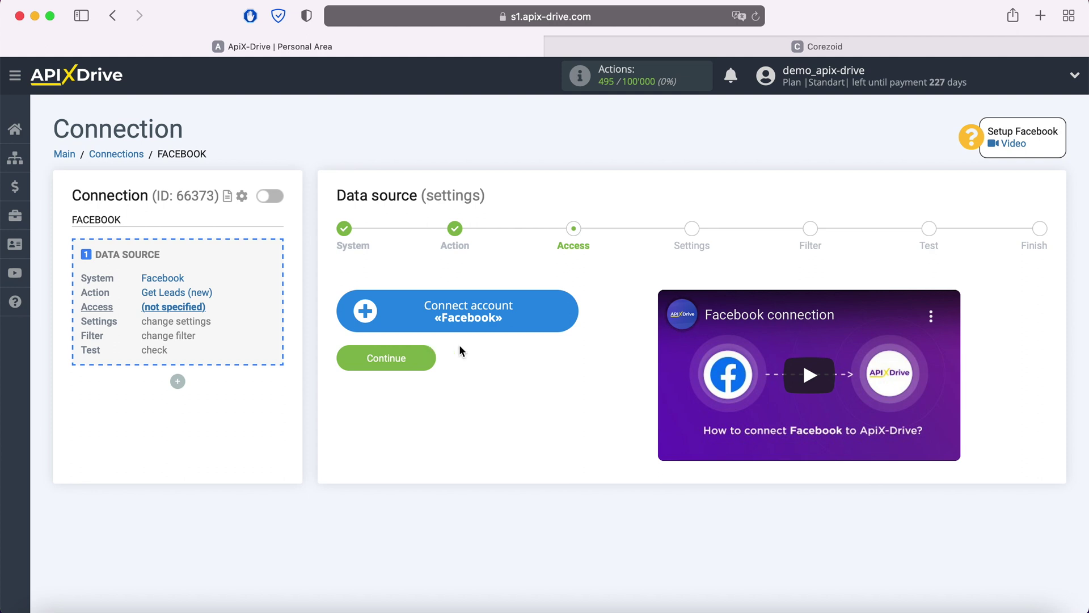
Step: Log in to Facebook and link ApiX-Drive.com with all four Pages and every permission allowed
click(561, 312)
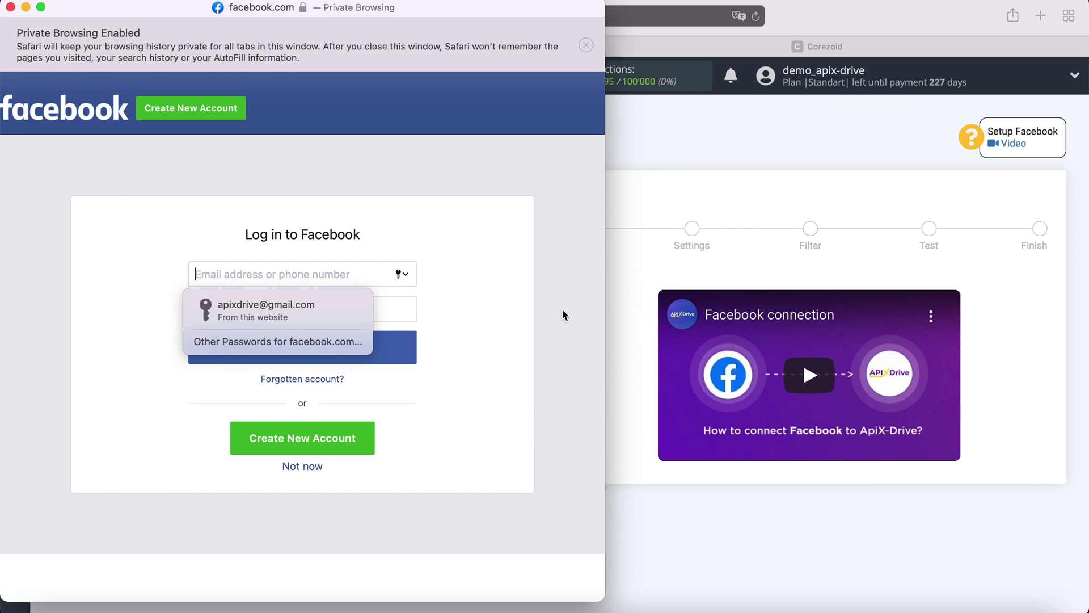
click(334, 309)
click(343, 341)
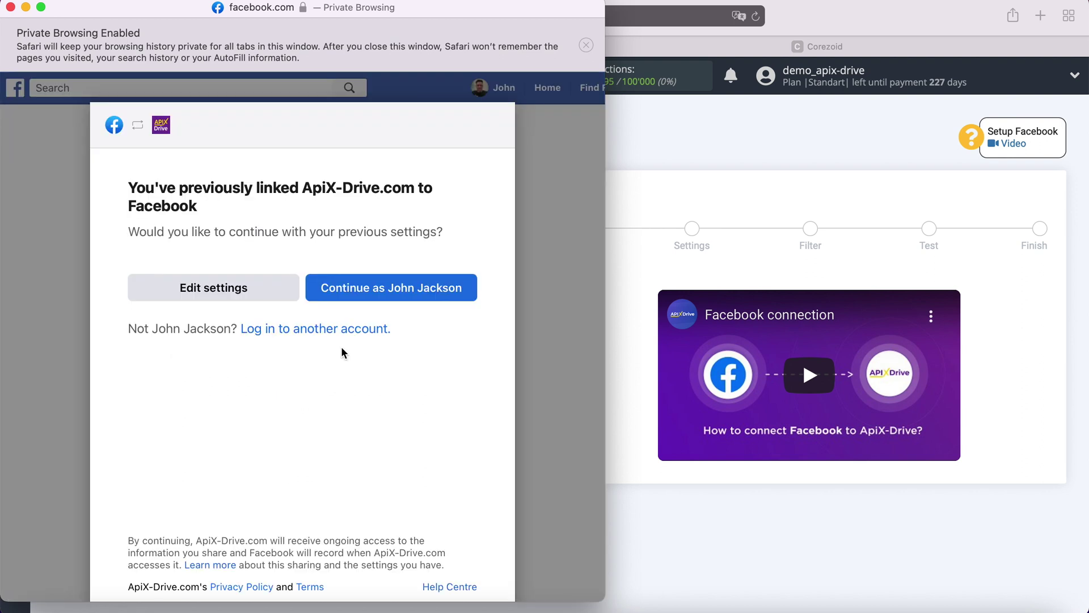
click(287, 292)
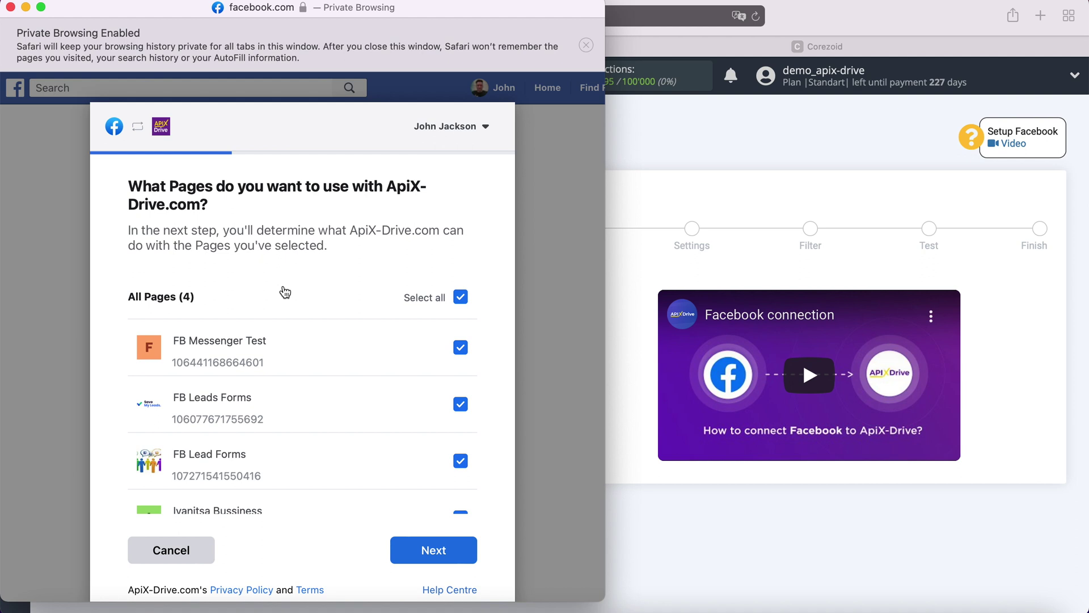
click(472, 550)
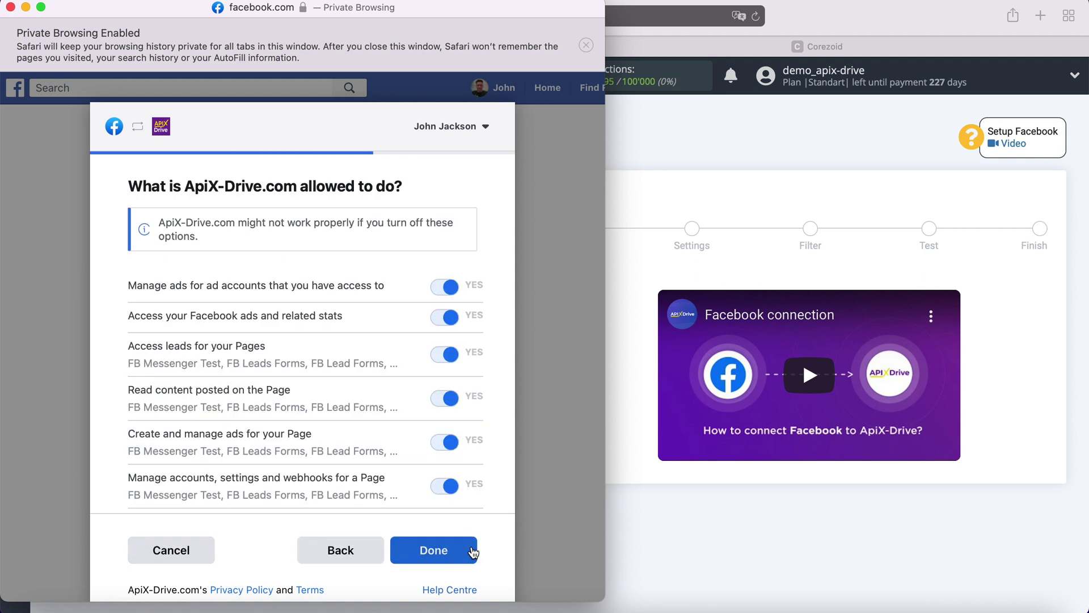
click(473, 550)
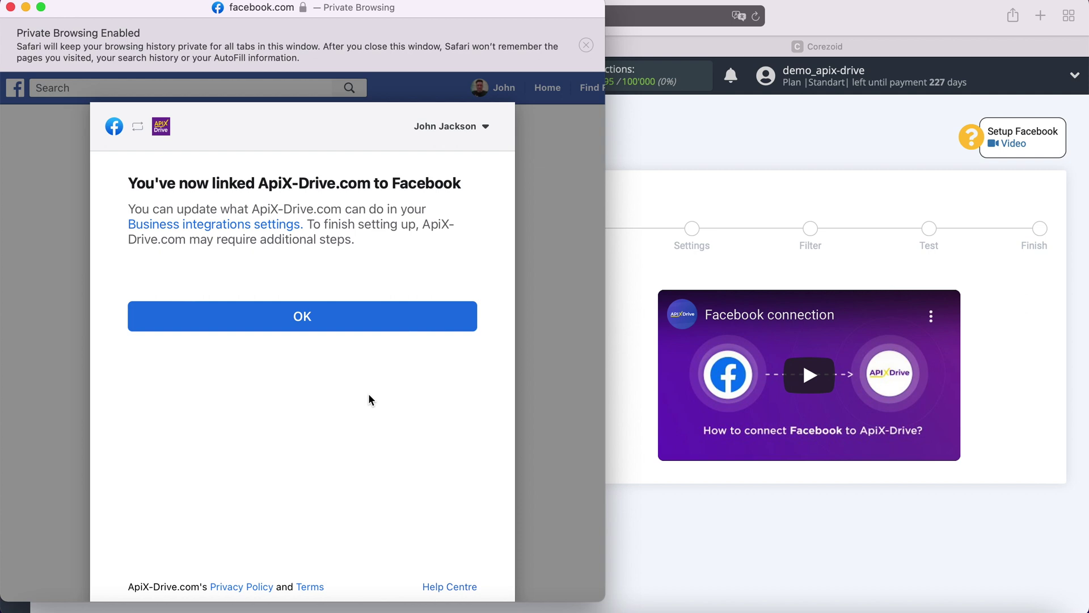
click(299, 319)
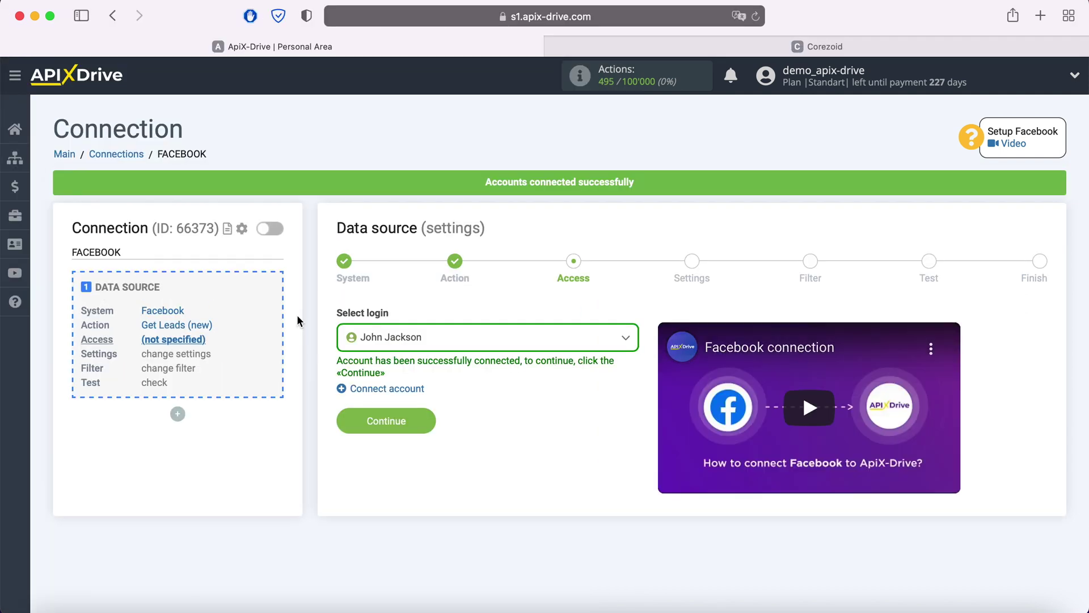
Step: Select the connected Facebook login and continue to the source settings
click(474, 340)
click(419, 429)
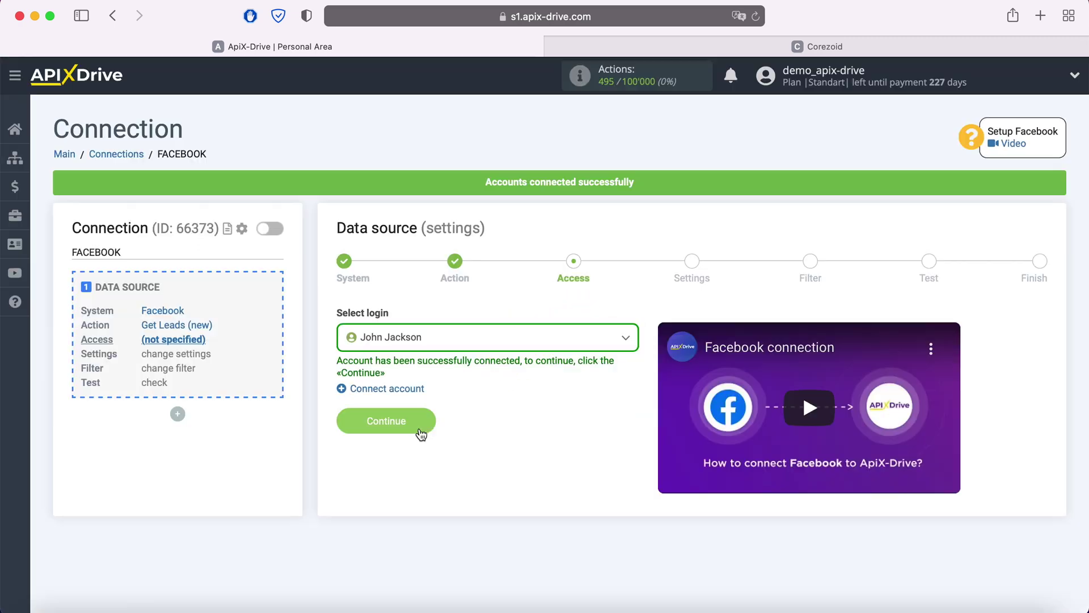
click(425, 421)
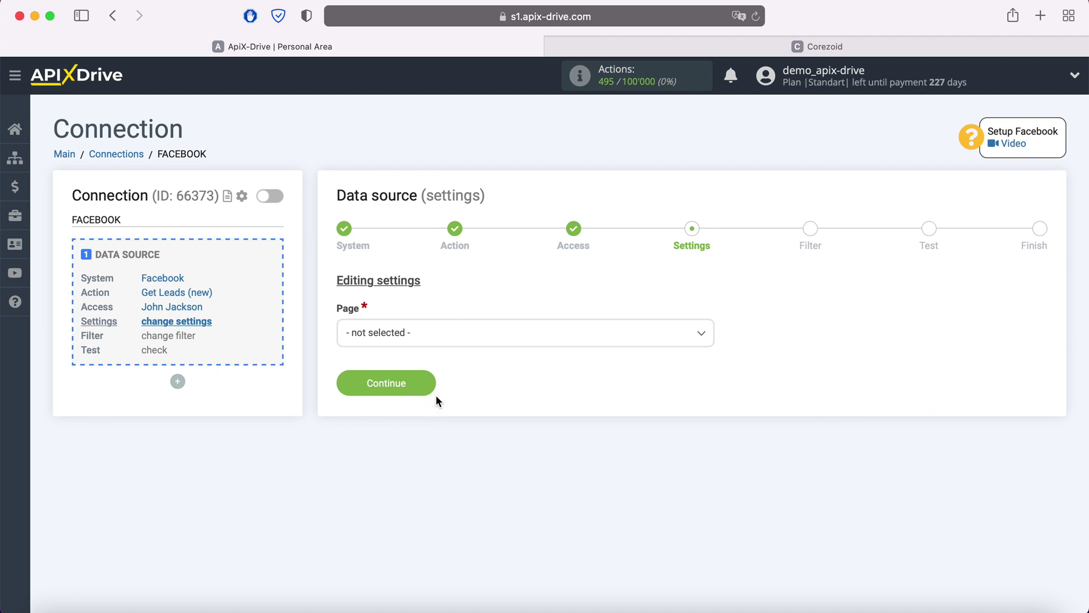
Step: Set the page to FB Leads Forms and select only FB Lead Form 20.05.2021
click(454, 334)
click(423, 430)
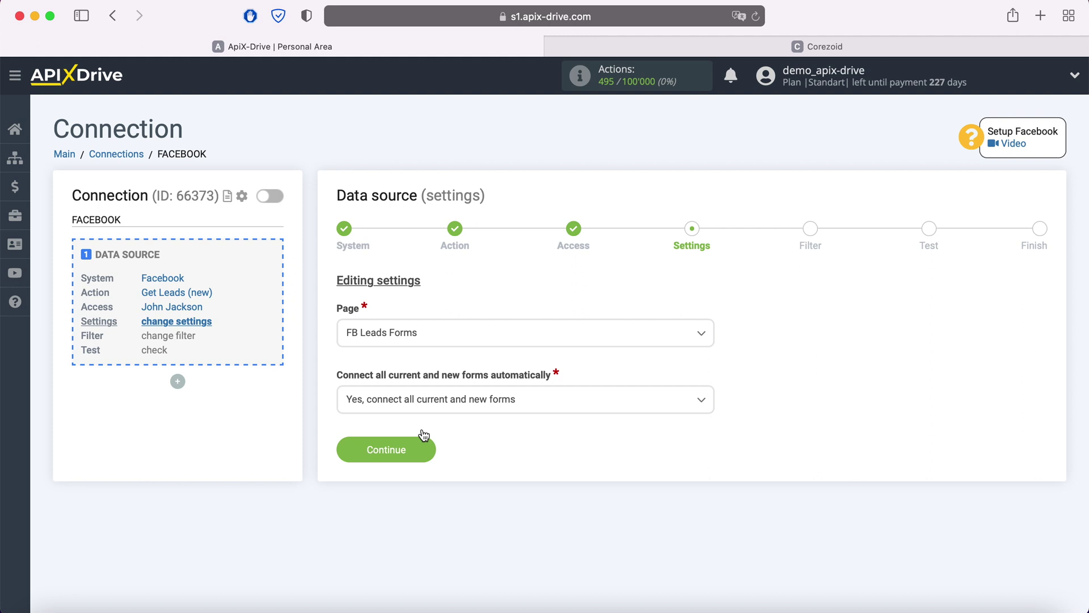
click(555, 404)
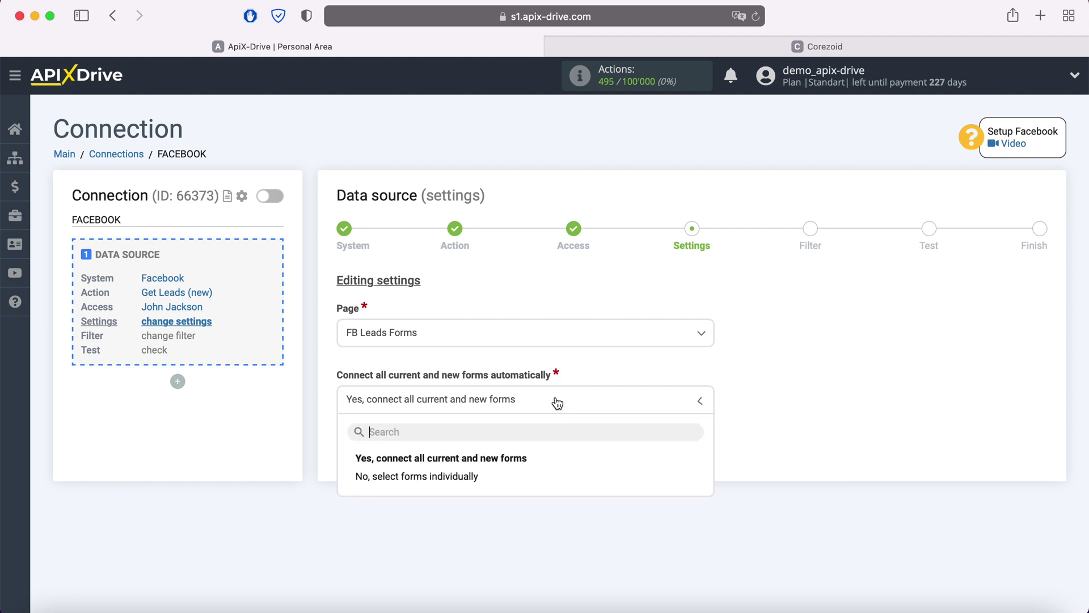
click(478, 480)
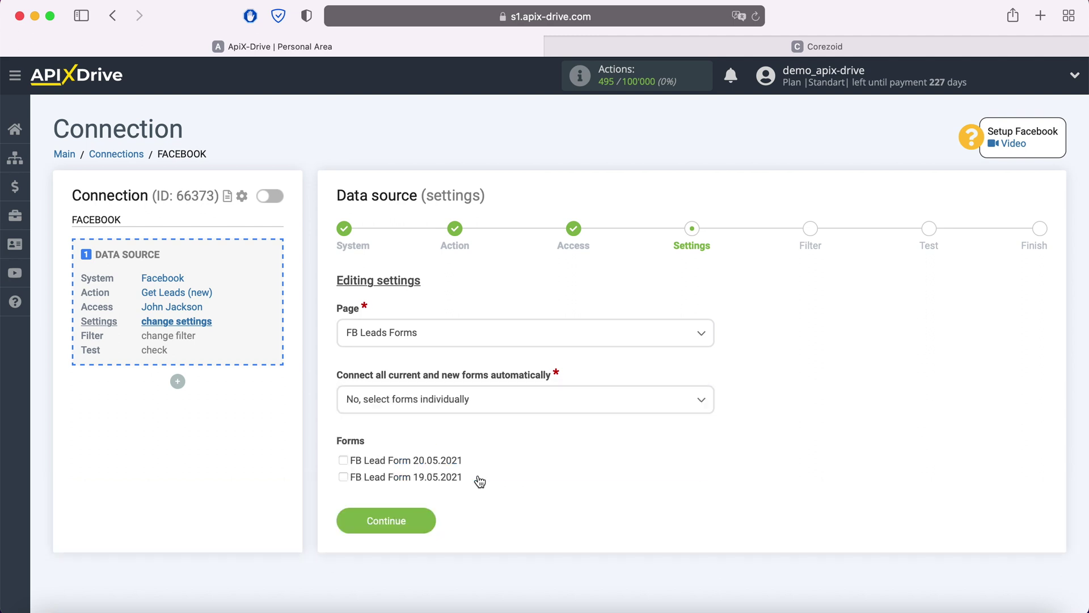
click(343, 460)
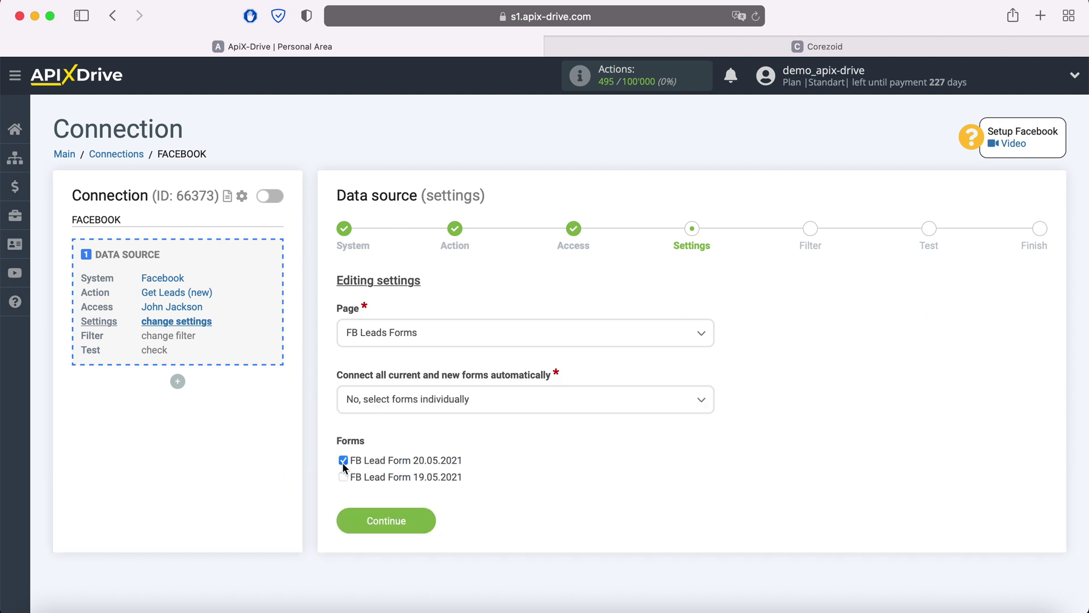
click(428, 519)
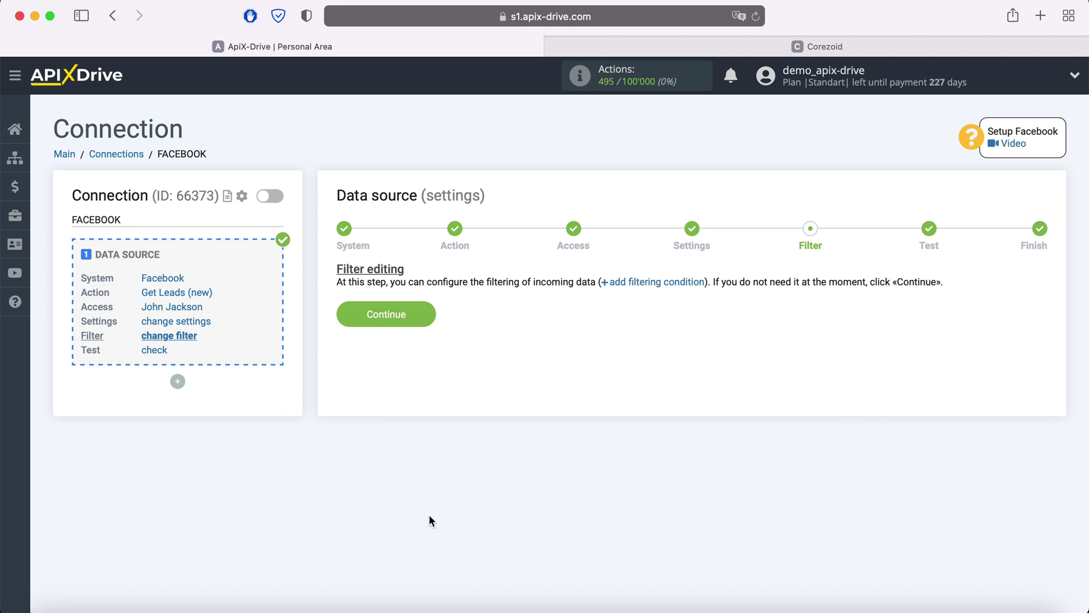
Step: Skip filtering, review the loaded test lead data, and finish the data source setup
click(430, 314)
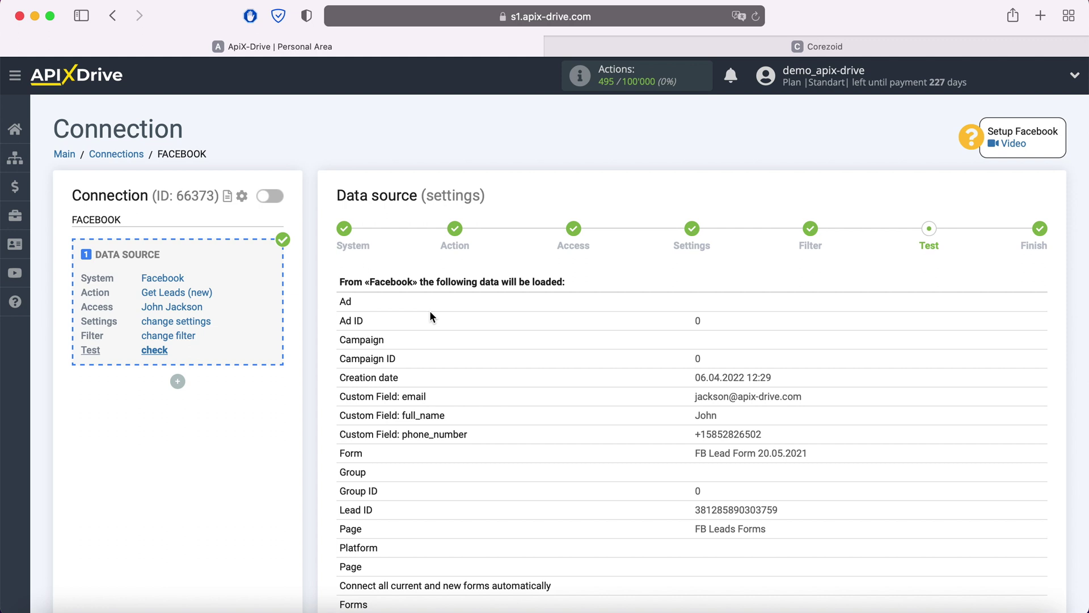
scroll(430, 316, down, 2)
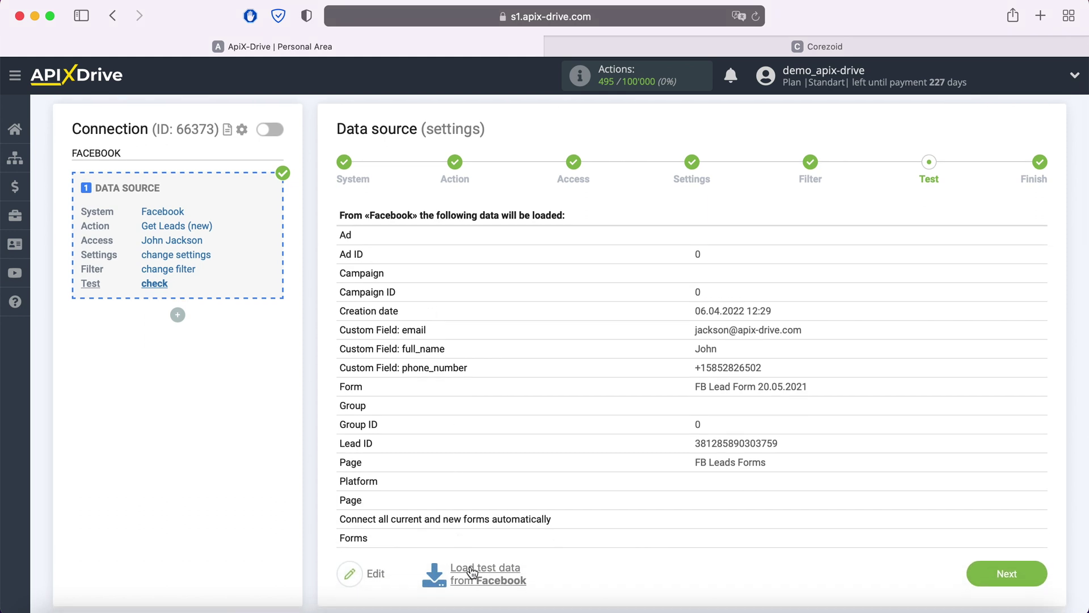
click(1040, 579)
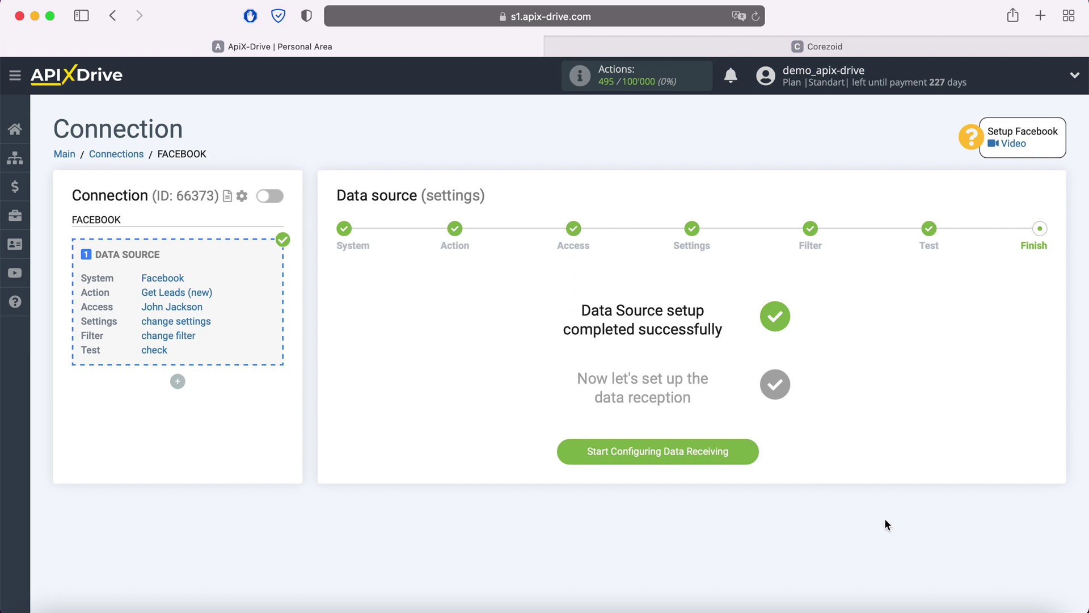
Step: Start configuring data receiving with Webhook as the destination system
click(748, 454)
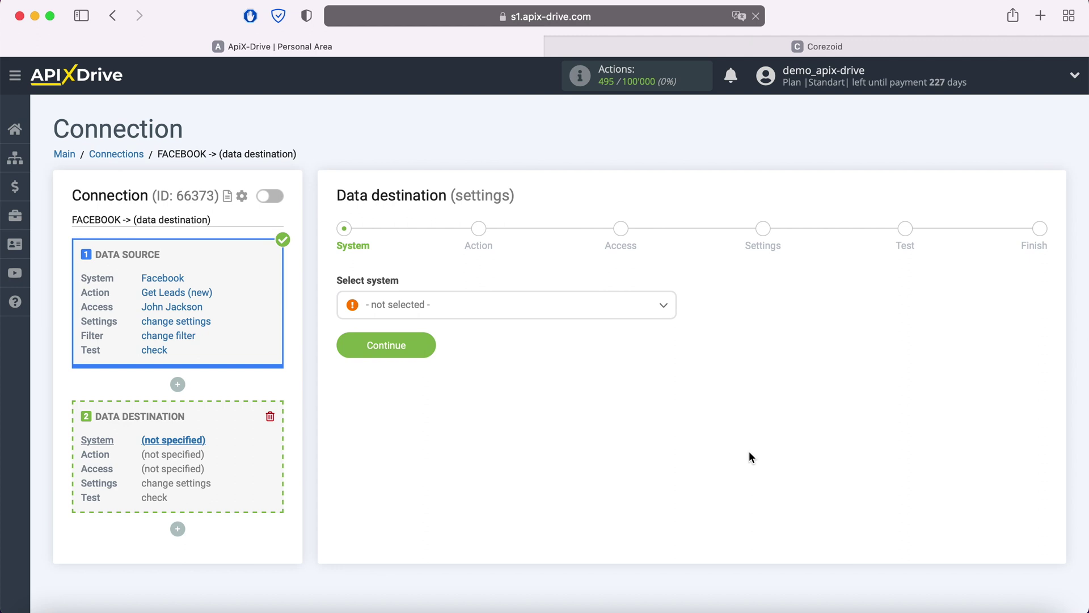
click(508, 306)
scroll(525, 404, down, 5)
scroll(526, 404, down, 15)
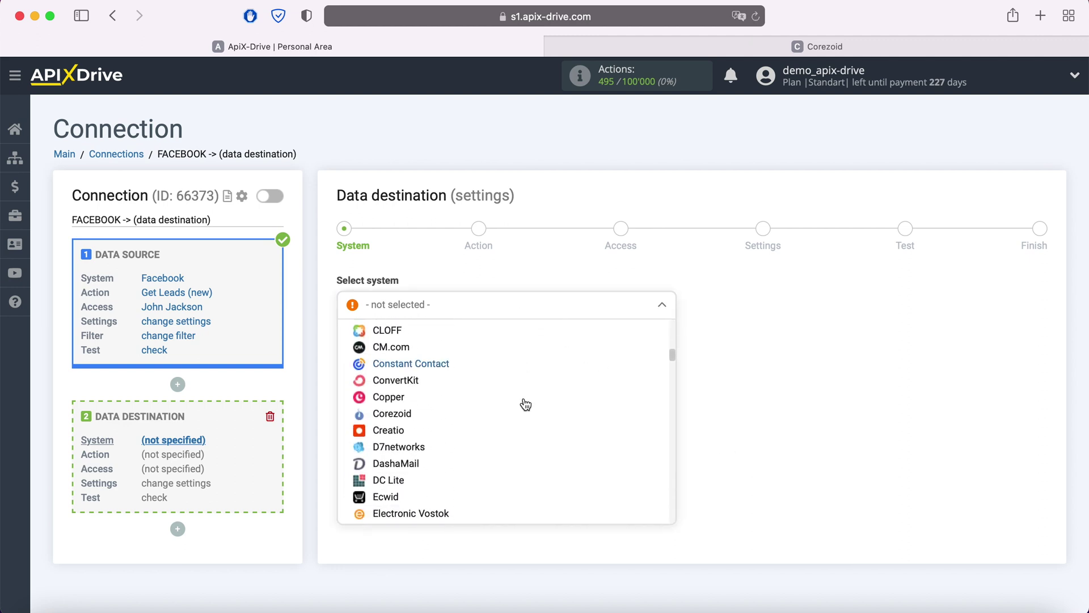
scroll(525, 404, down, 15)
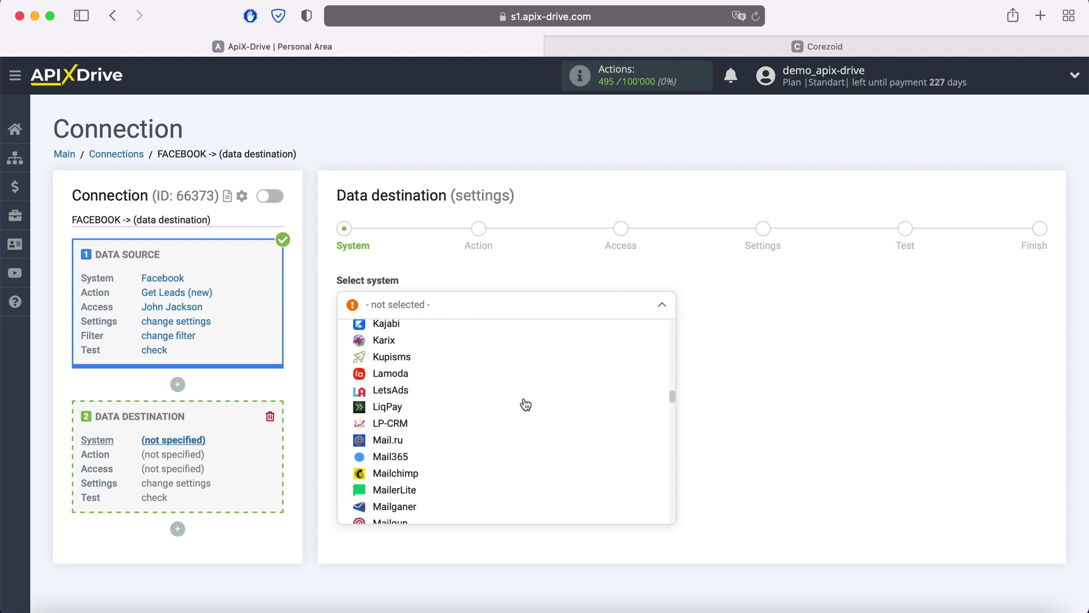
scroll(525, 404, down, 15)
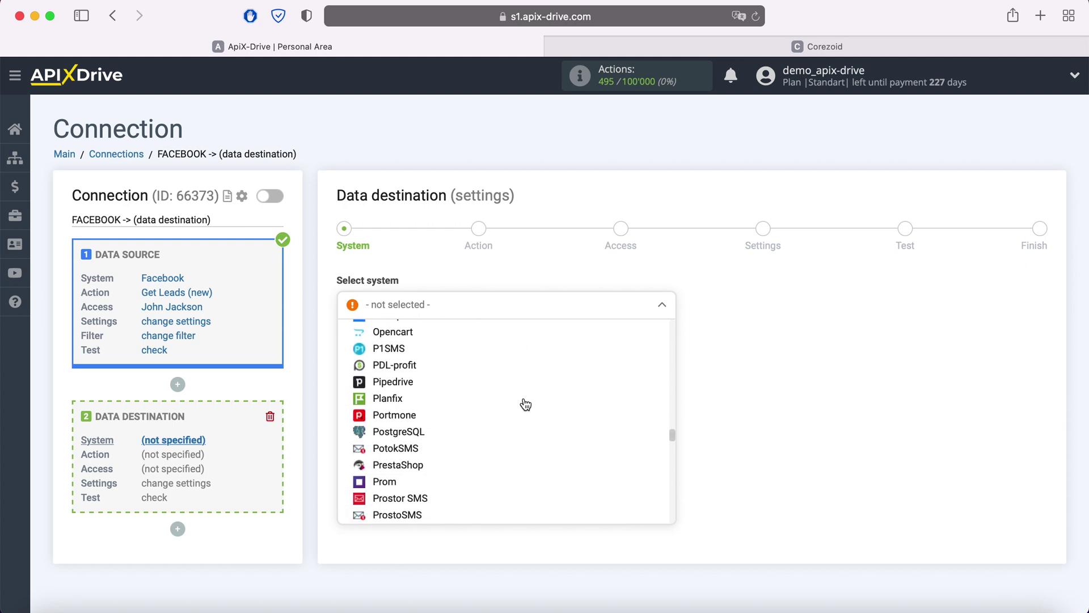
scroll(526, 404, down, 15)
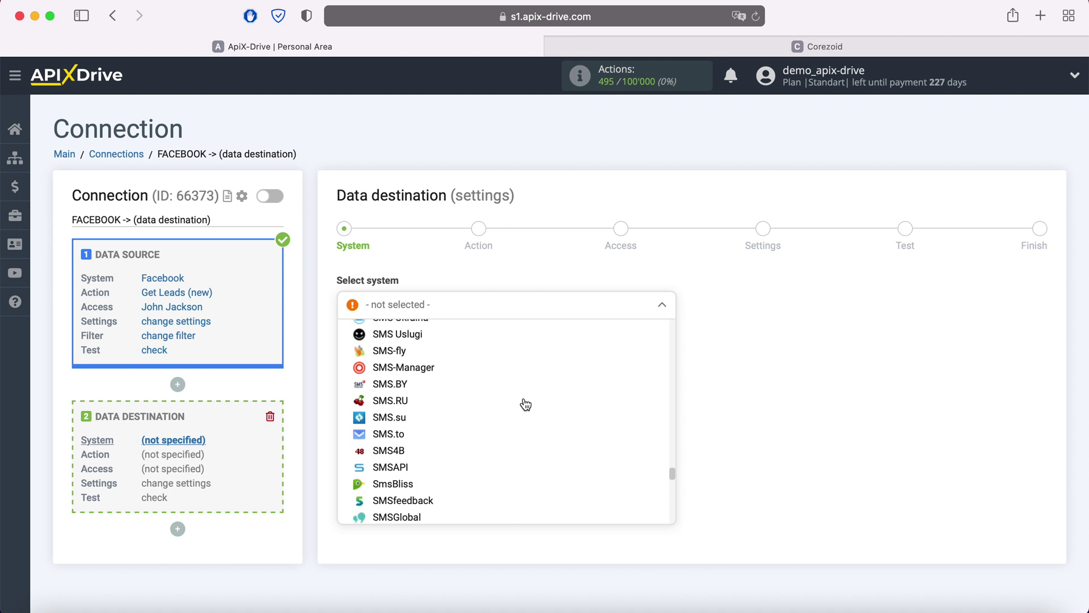
scroll(525, 404, down, 5)
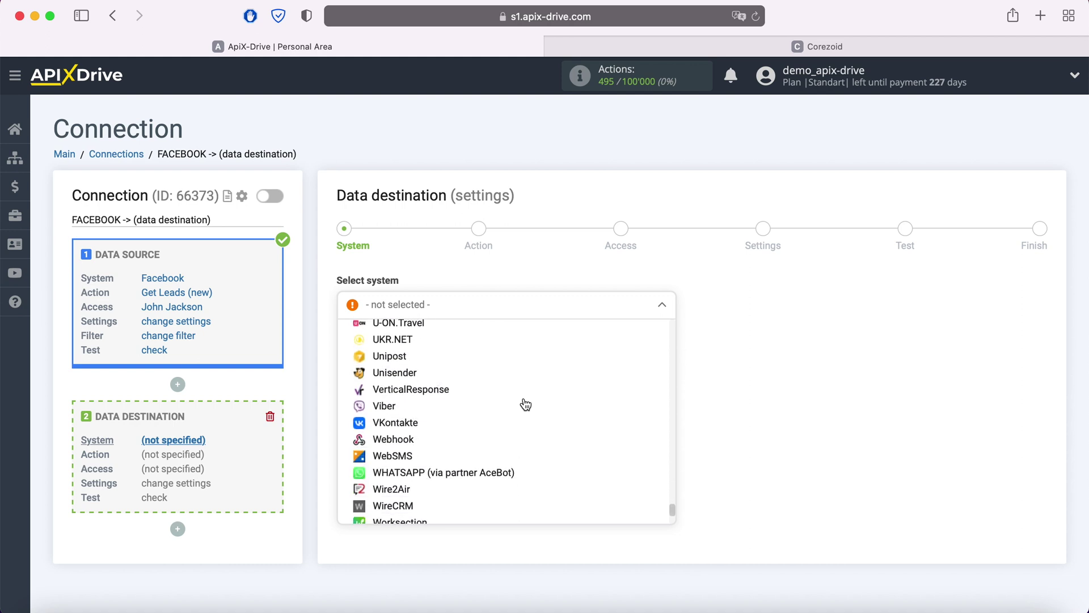
click(403, 415)
click(417, 357)
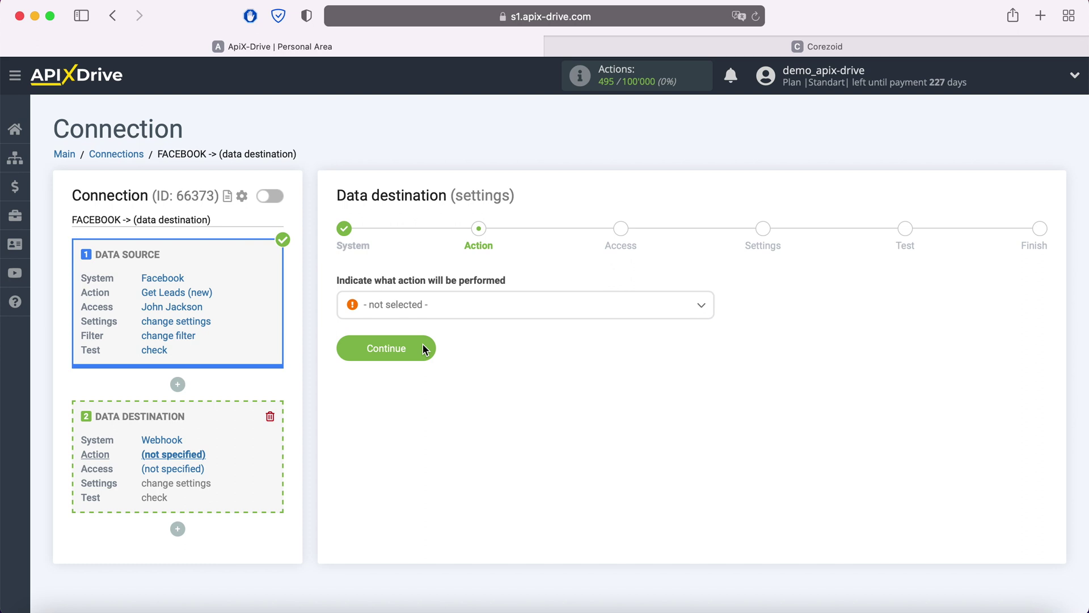
Step: Choose Send Data as the Webhook action and continue to the Access step
click(454, 306)
click(410, 383)
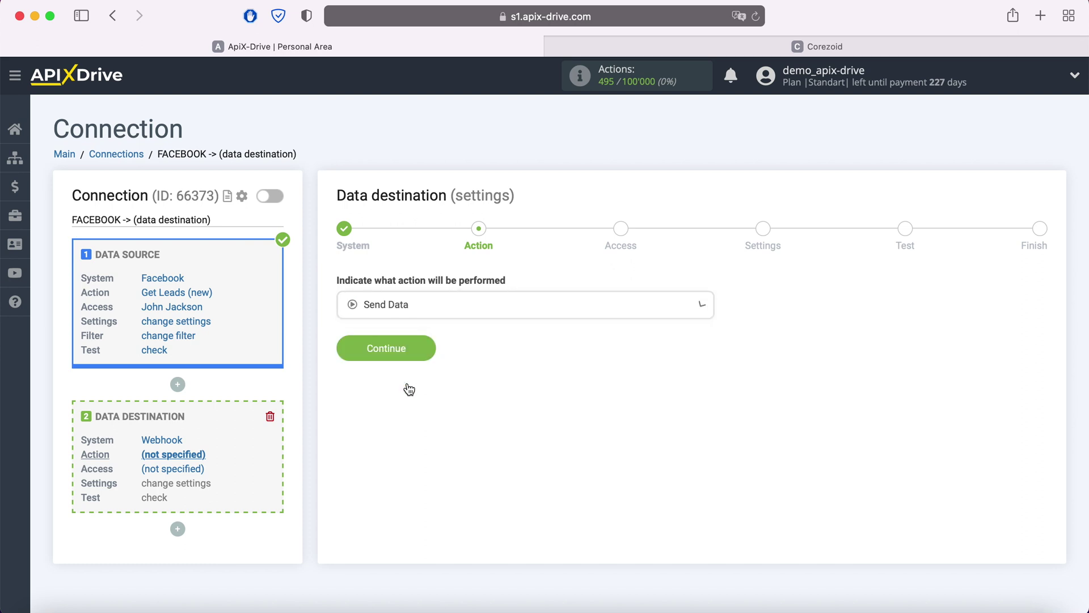
click(424, 350)
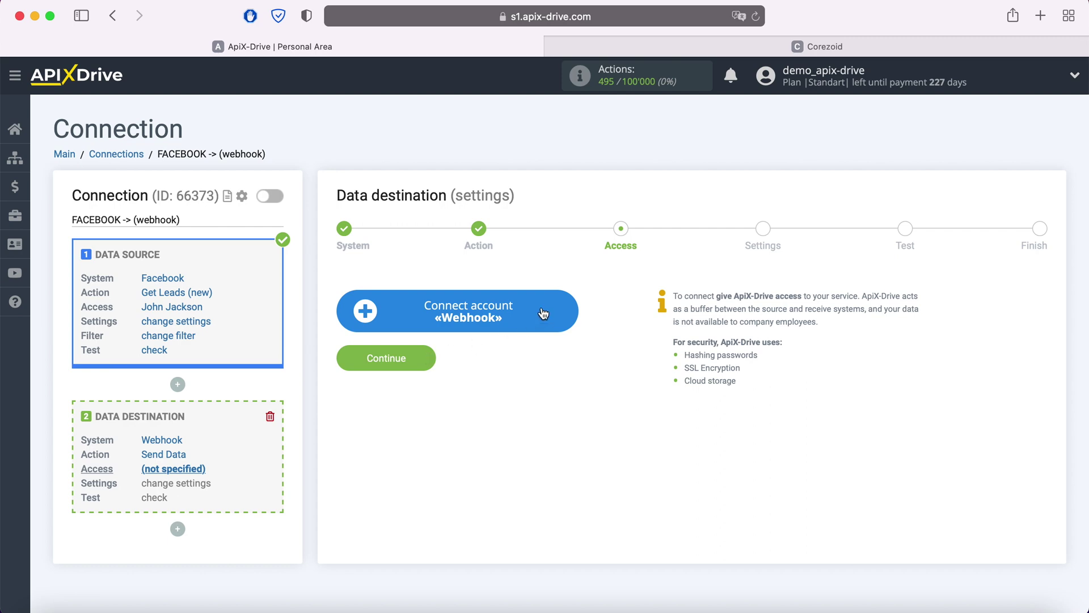
Step: Start connecting a new Webhook account to bring up the Integration setup dialog
click(568, 311)
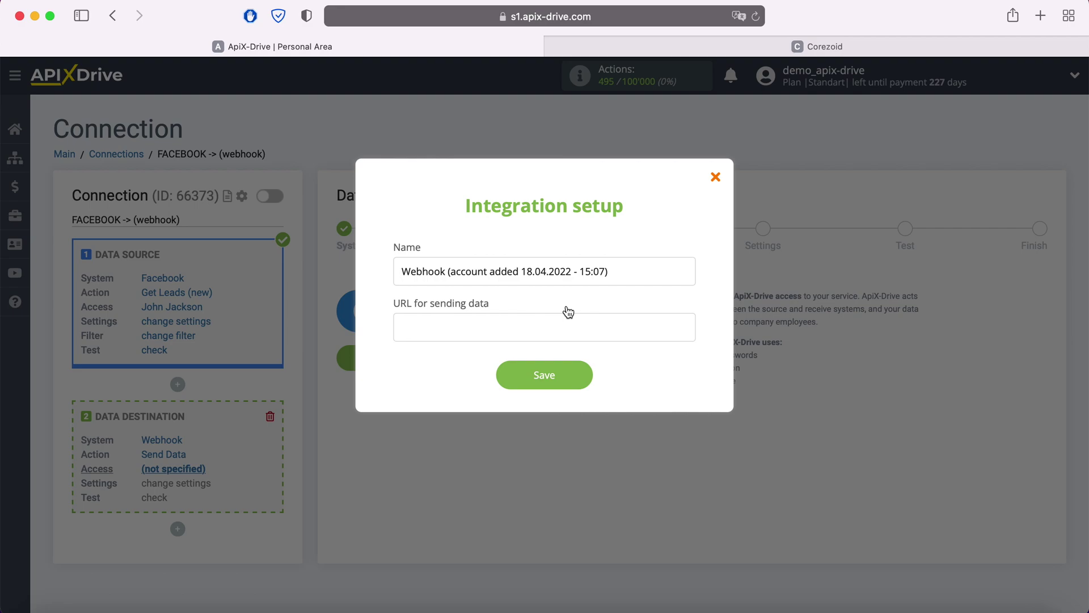
Step: In Corezoid, create the process 'ApiX-Drive' and copy its Start node's JSON webhook link
click(794, 45)
click(142, 141)
click(116, 175)
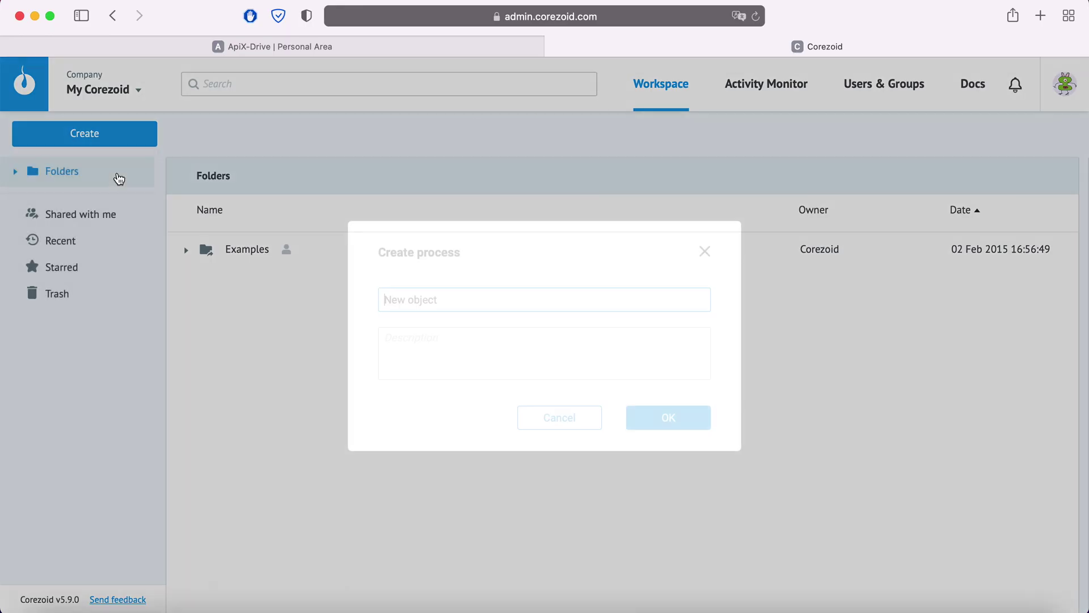
text(ApiX-Drive)
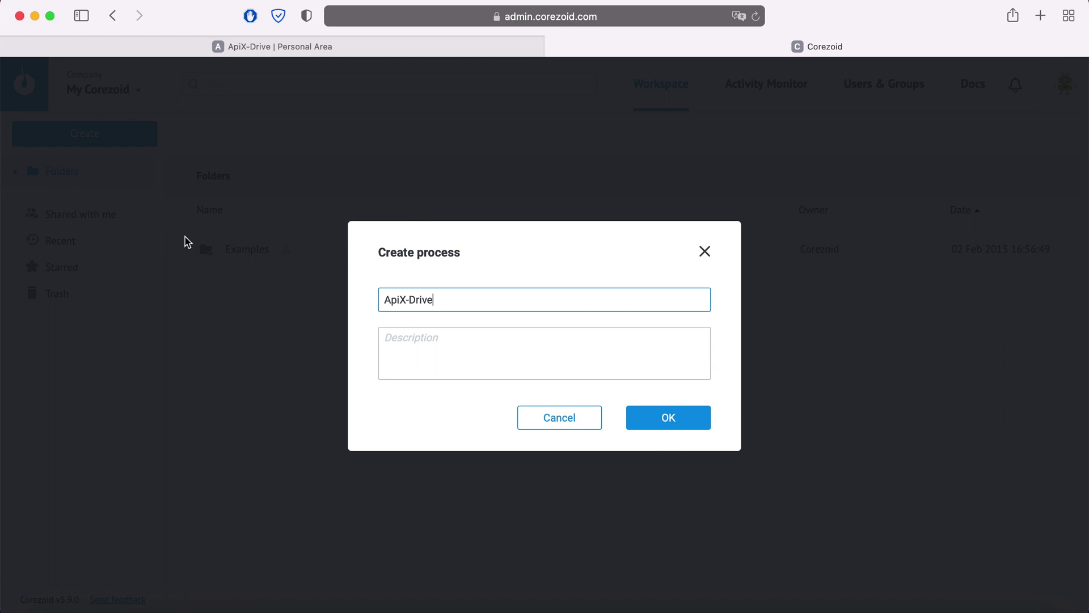
click(665, 424)
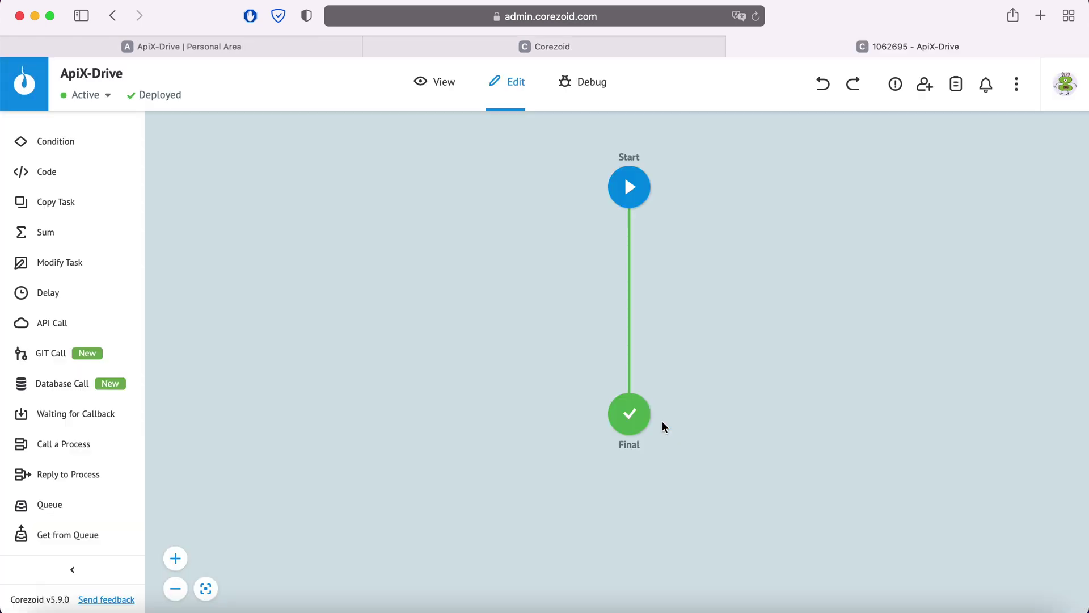
click(631, 190)
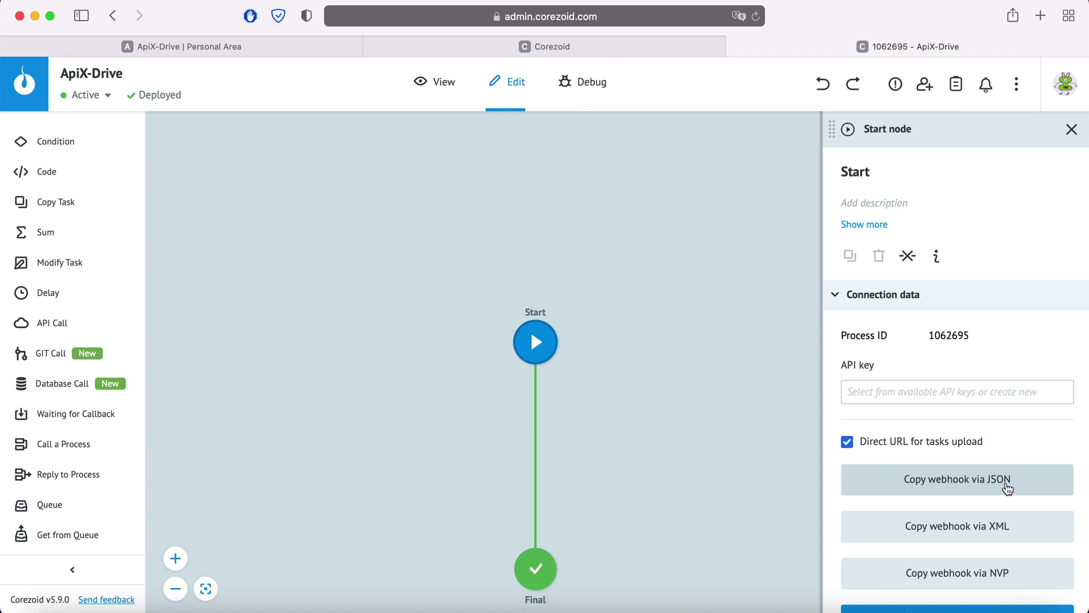
click(1008, 489)
Step: Paste the Corezoid webhook link into the URL for sending data field and save the account
click(225, 48)
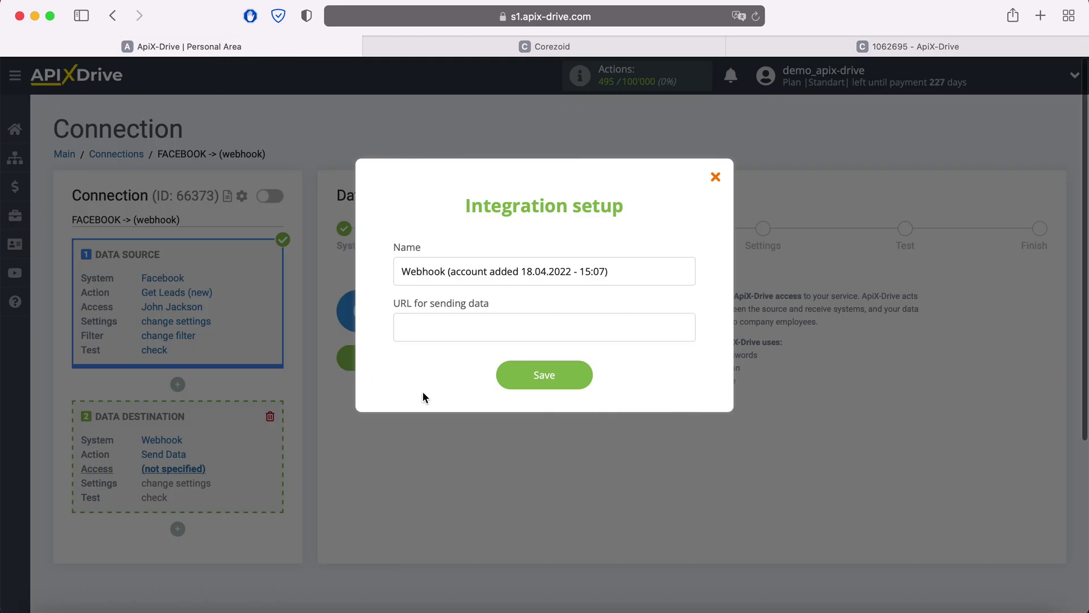
right_click(444, 334)
click(475, 376)
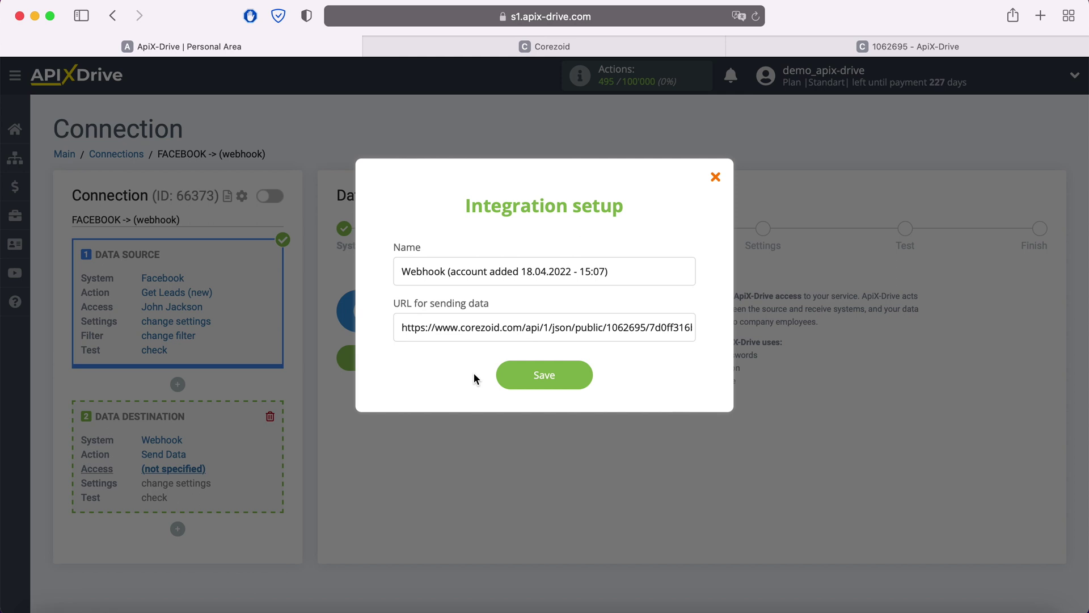
click(580, 369)
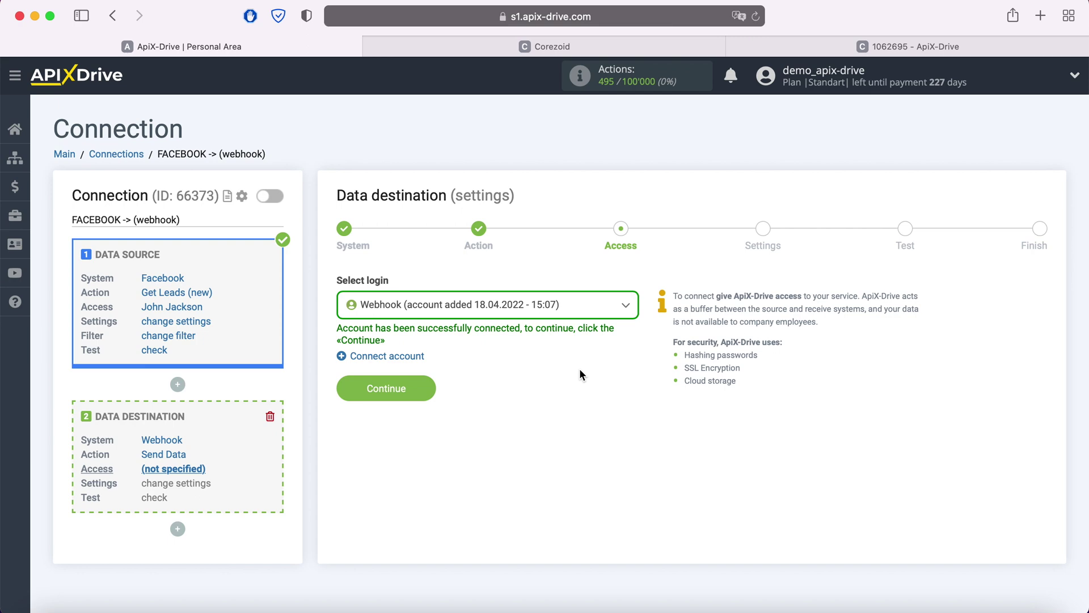
Step: Select the saved Webhook account, continue to Settings, and set send type to POST json
click(585, 311)
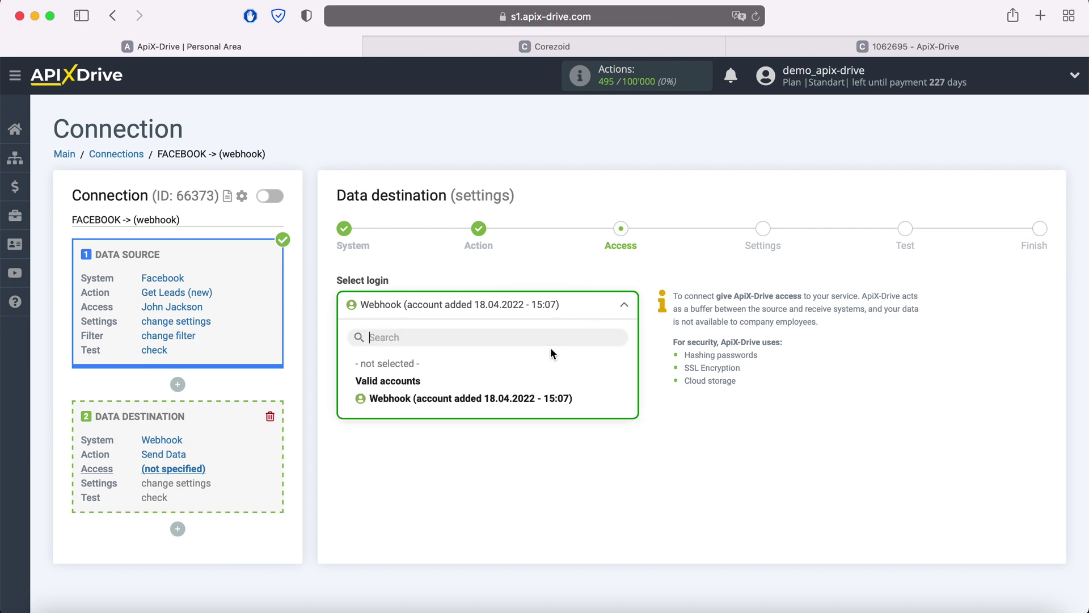
click(522, 397)
click(429, 389)
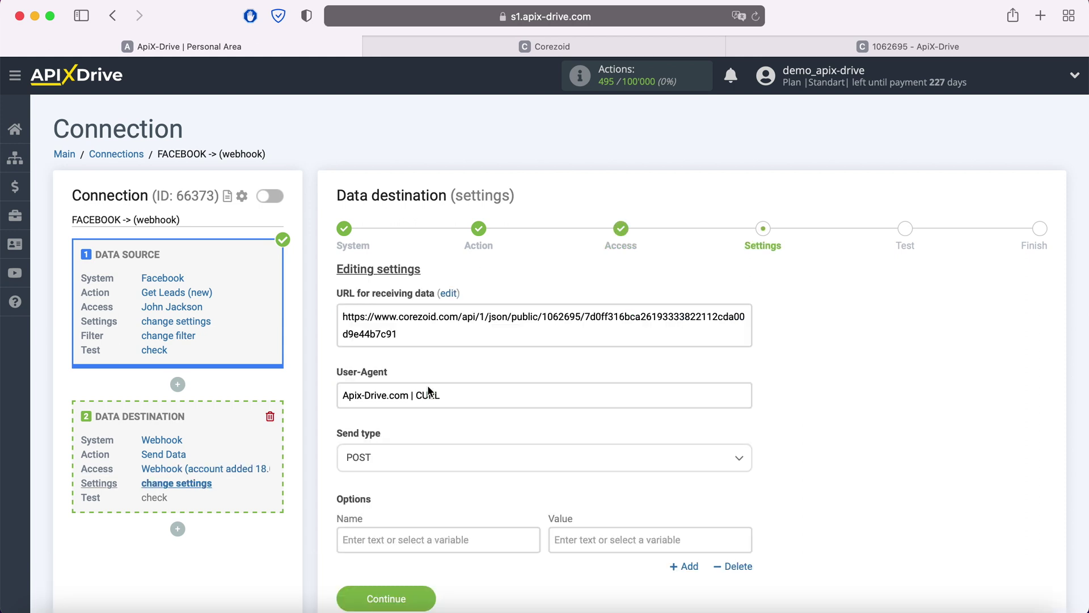
click(423, 462)
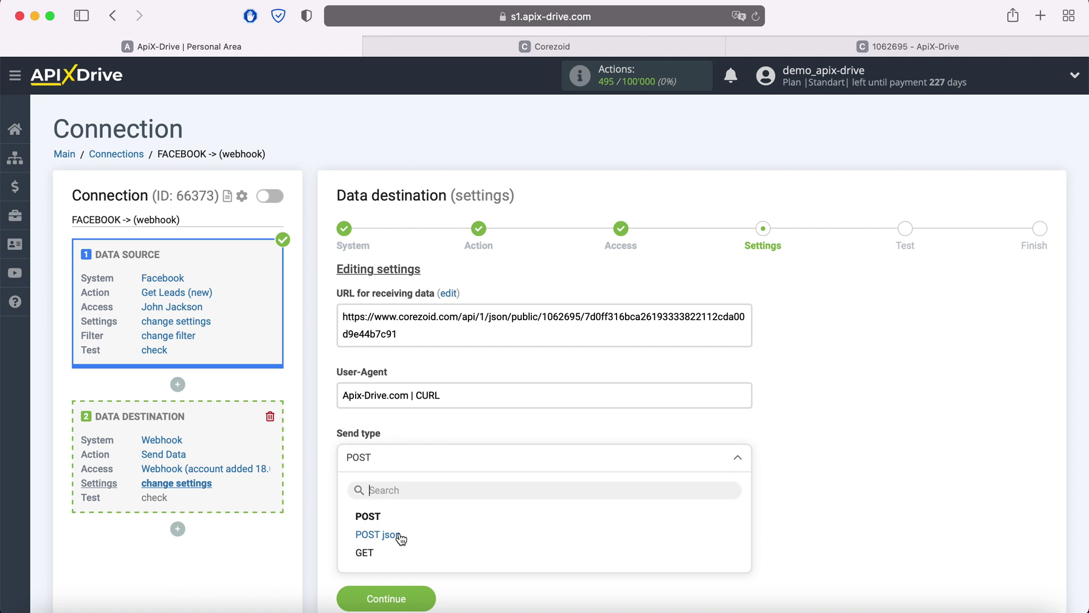
click(378, 534)
scroll(399, 538, down, 4)
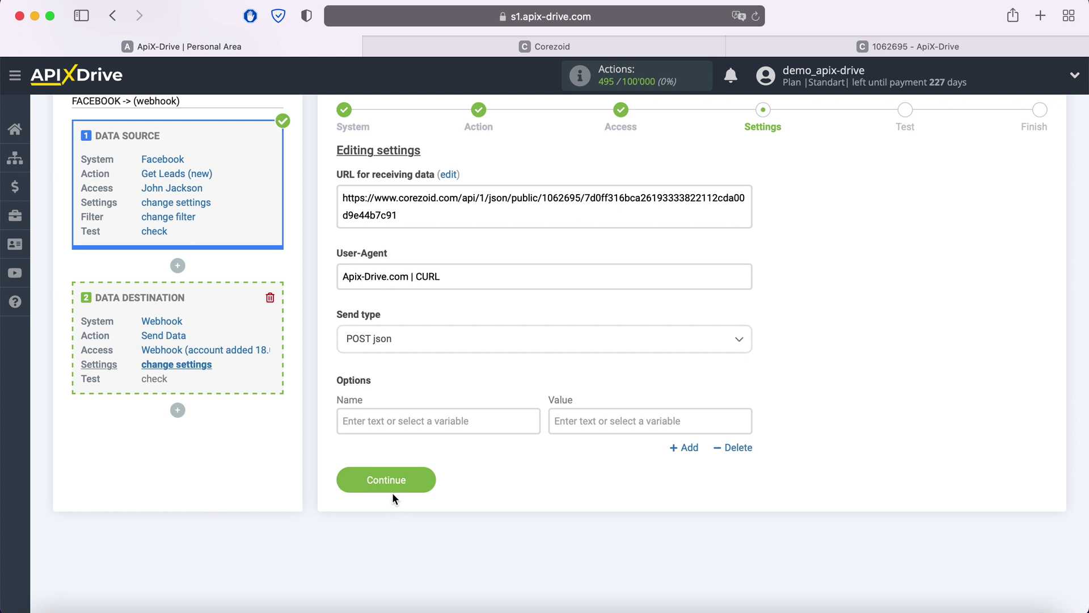
Step: Add a 'name' option whose value is the lead's full_name field
click(387, 421)
scroll(387, 426, down, 4)
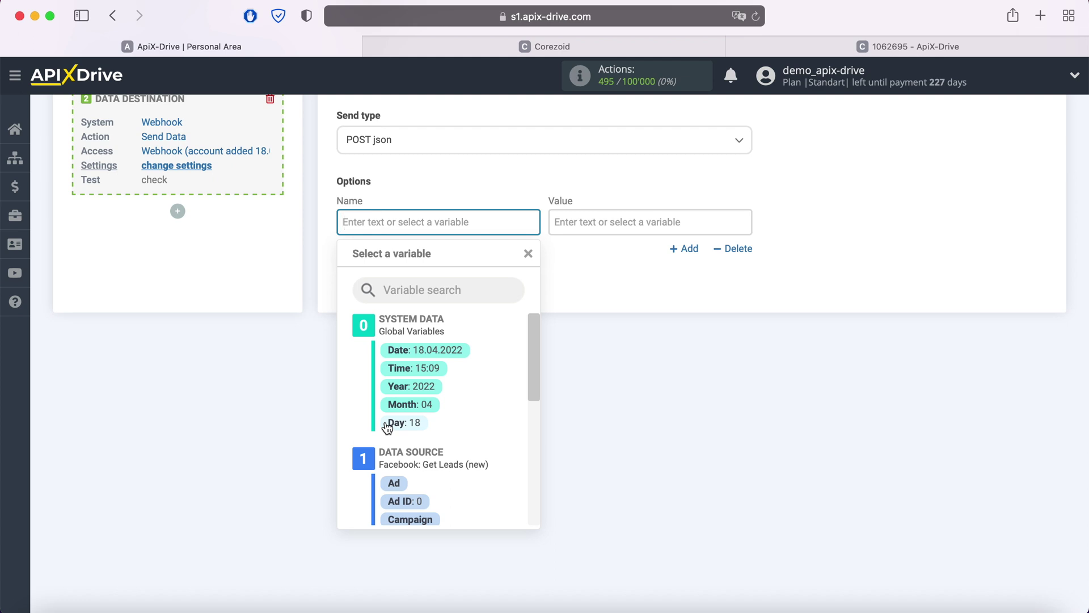
text(name)
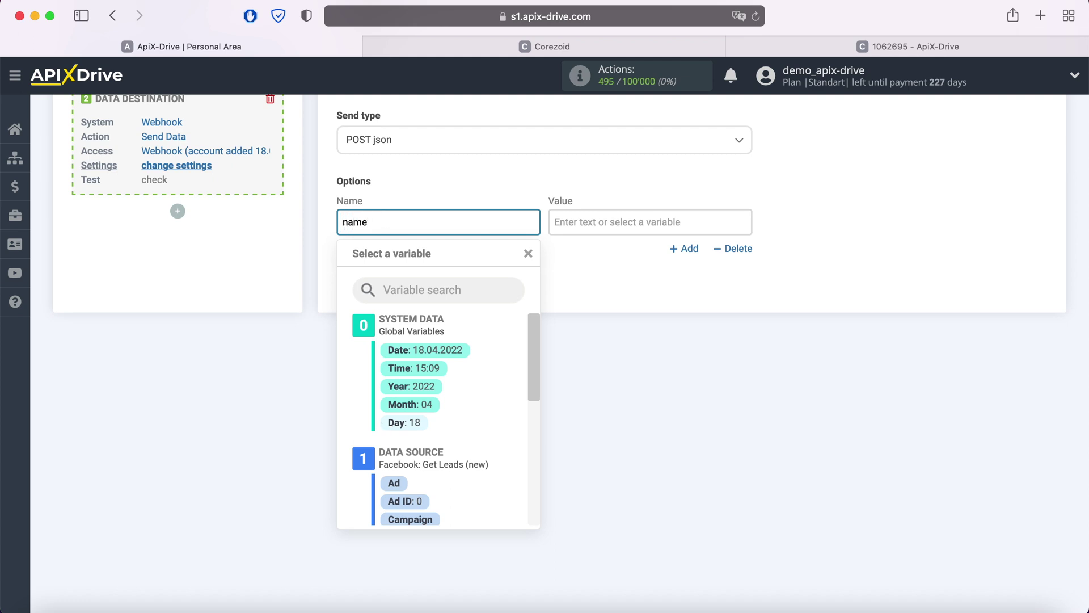
click(621, 225)
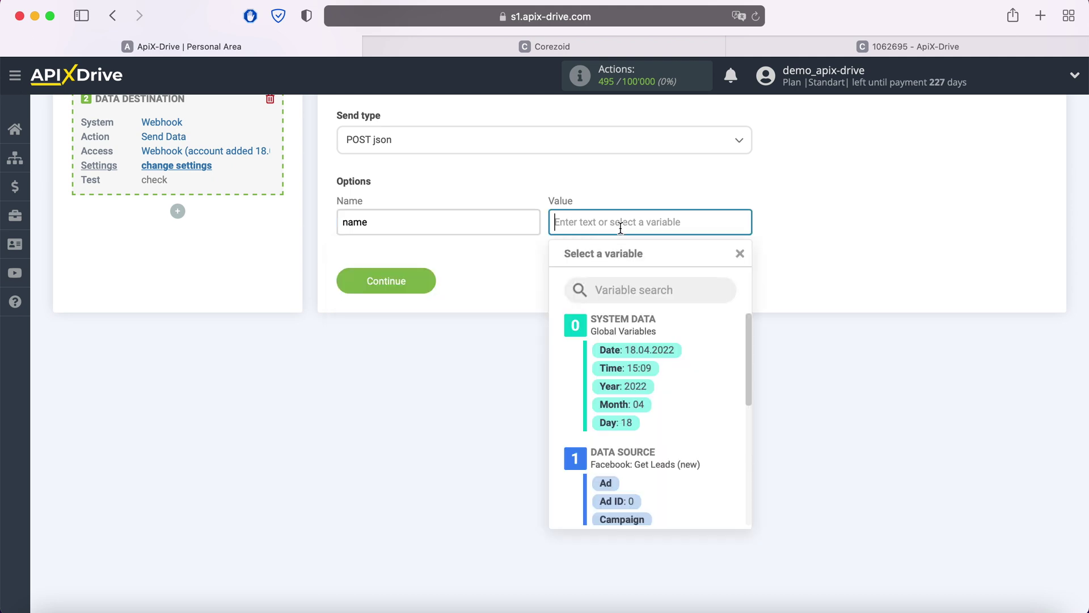
scroll(703, 348, down, 3)
scroll(702, 346, down, 3)
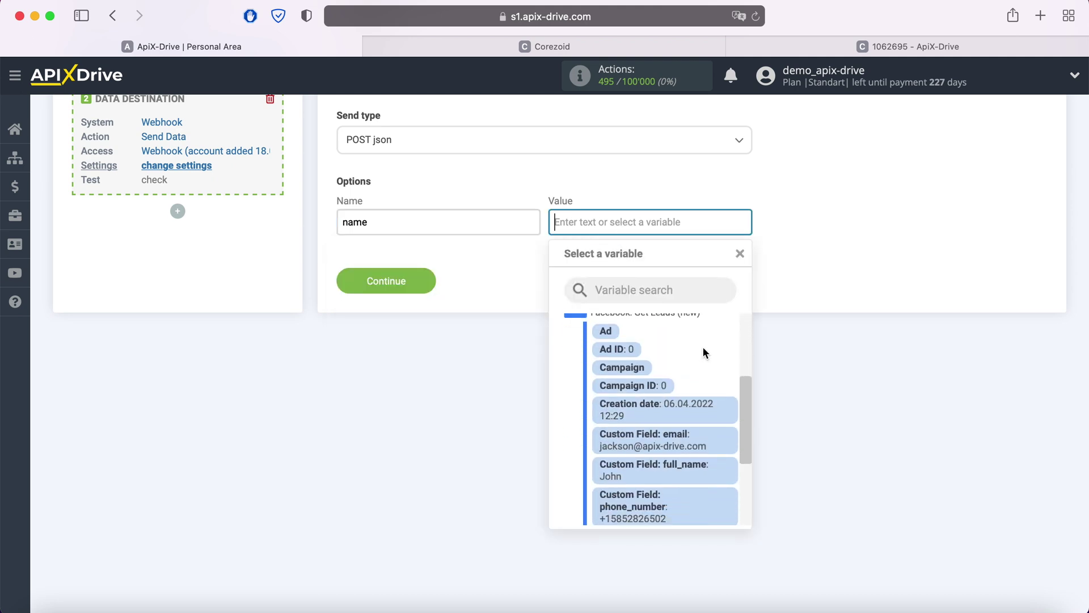
click(688, 452)
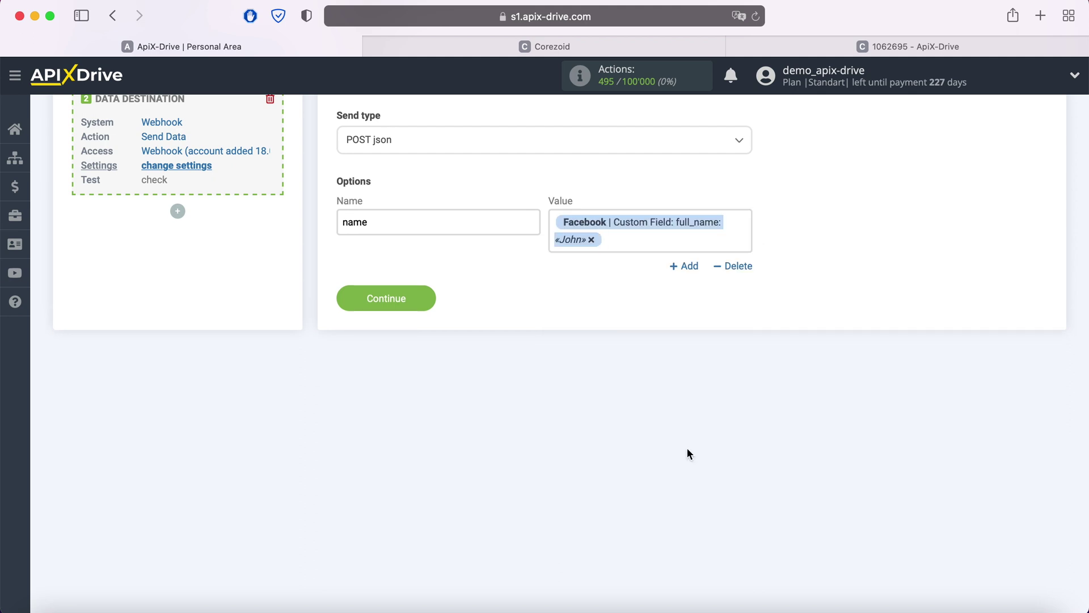
Step: Add a 'phone' option mapped to the lead's phone_number field
click(691, 268)
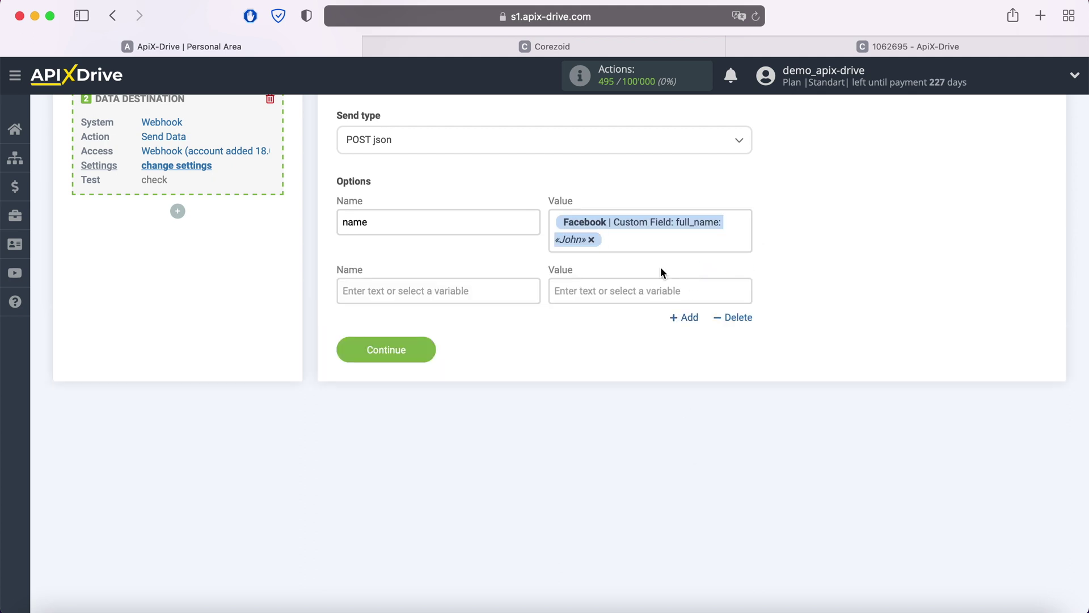
click(403, 295)
text(phone)
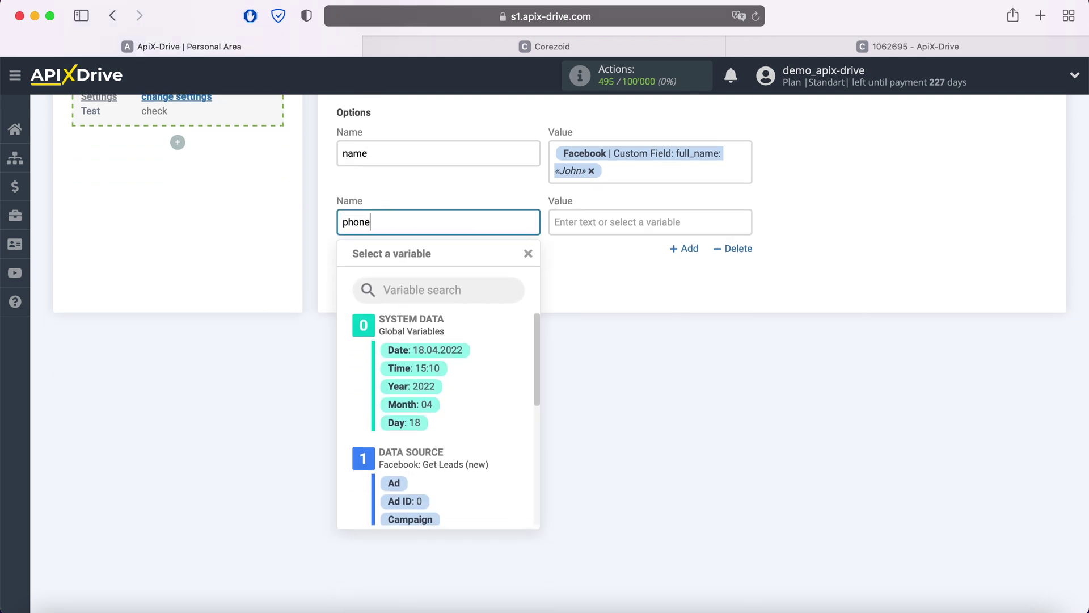
click(586, 227)
scroll(686, 380, down, 3)
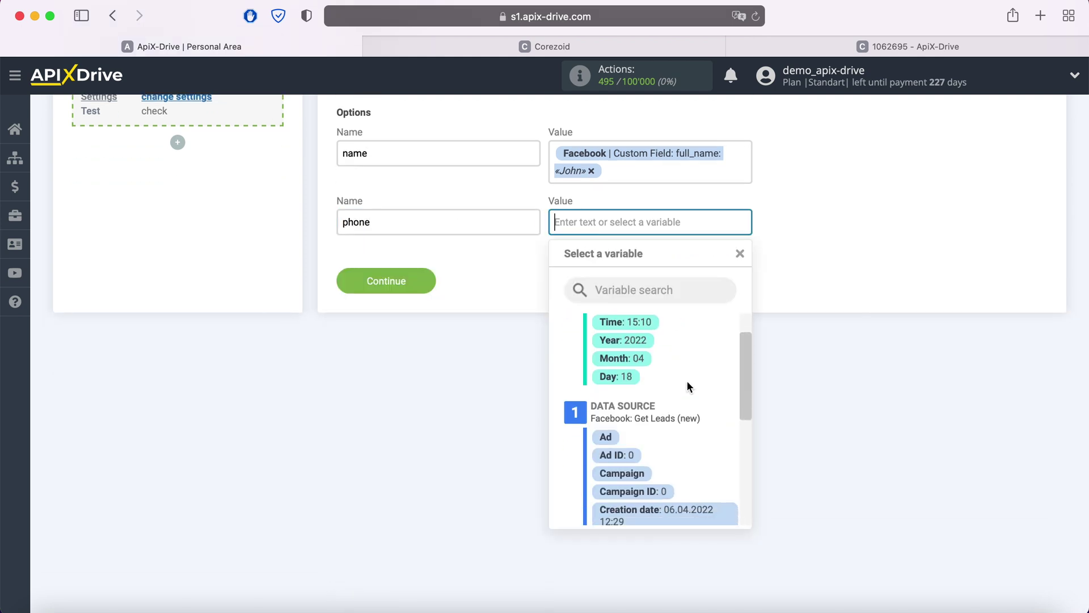
scroll(686, 380, down, 3)
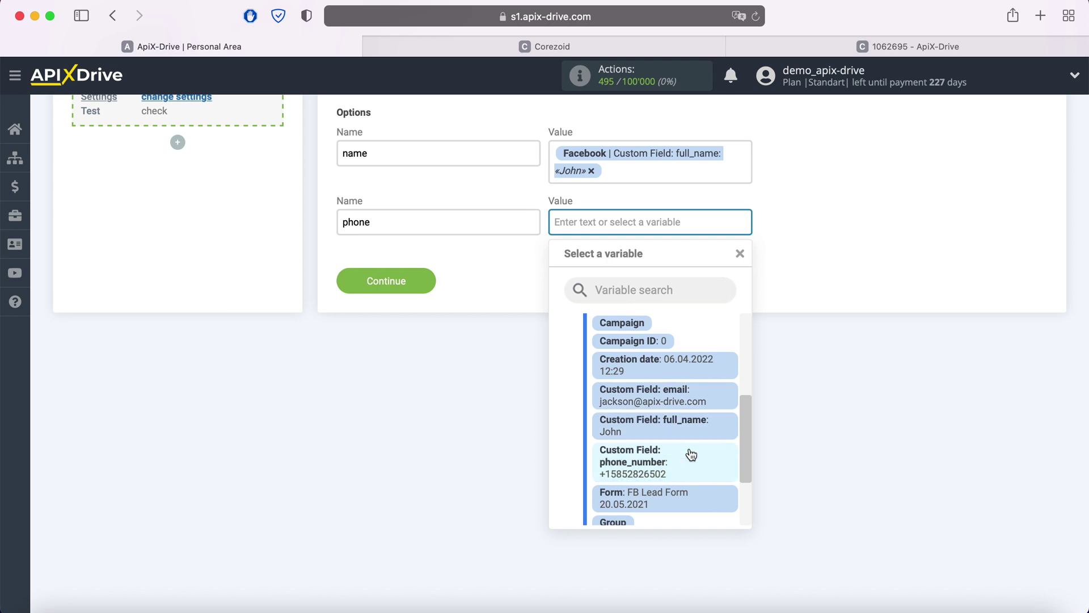
click(691, 453)
Step: Add an 'email' option mapped to the lead's email field
click(684, 271)
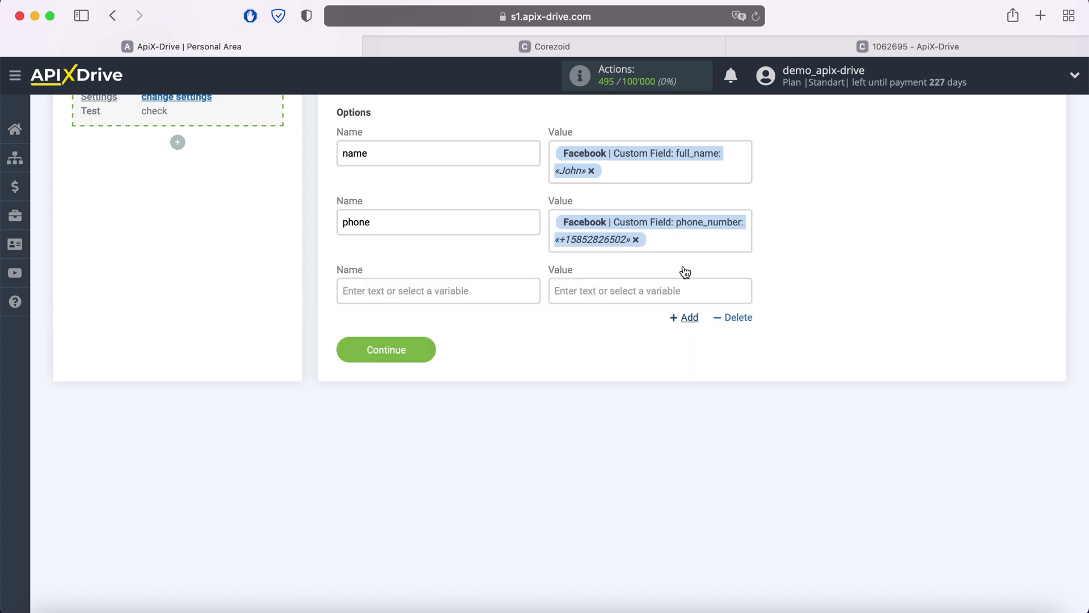
click(503, 287)
text(email)
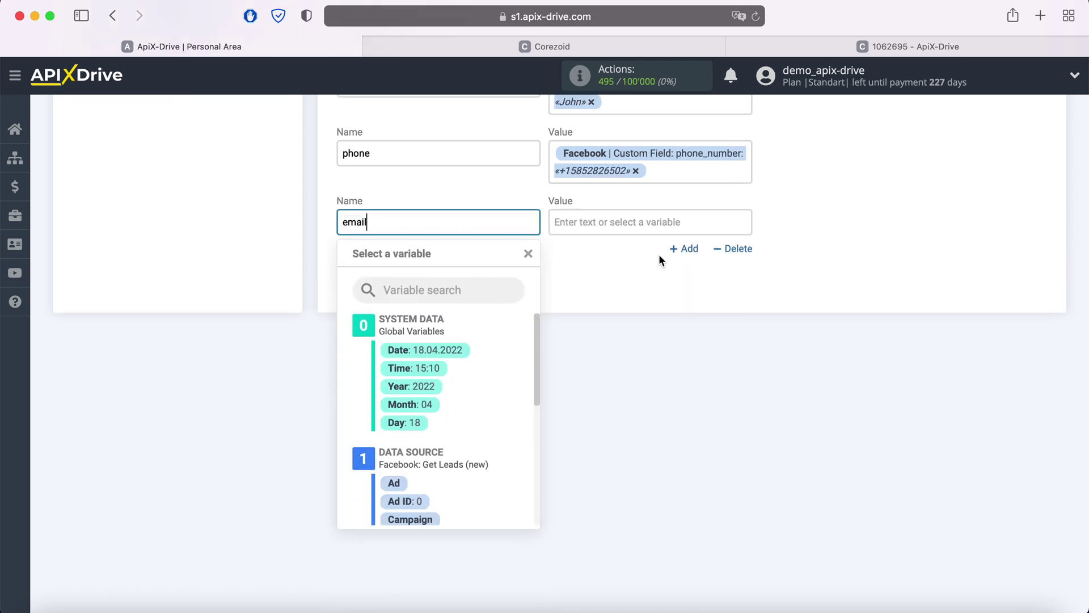
click(633, 222)
scroll(707, 397, down, 3)
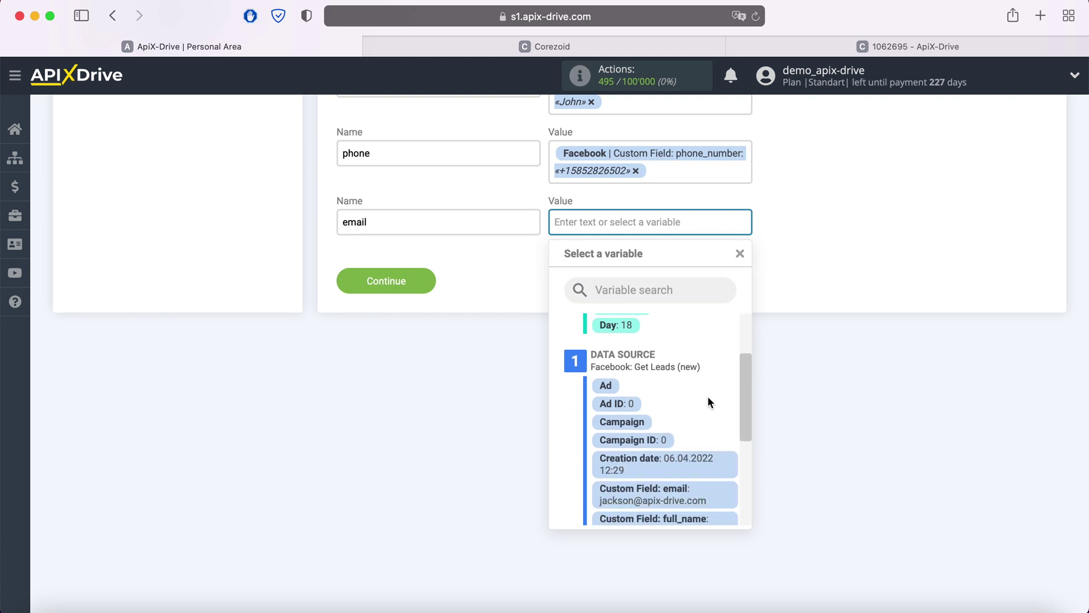
click(717, 452)
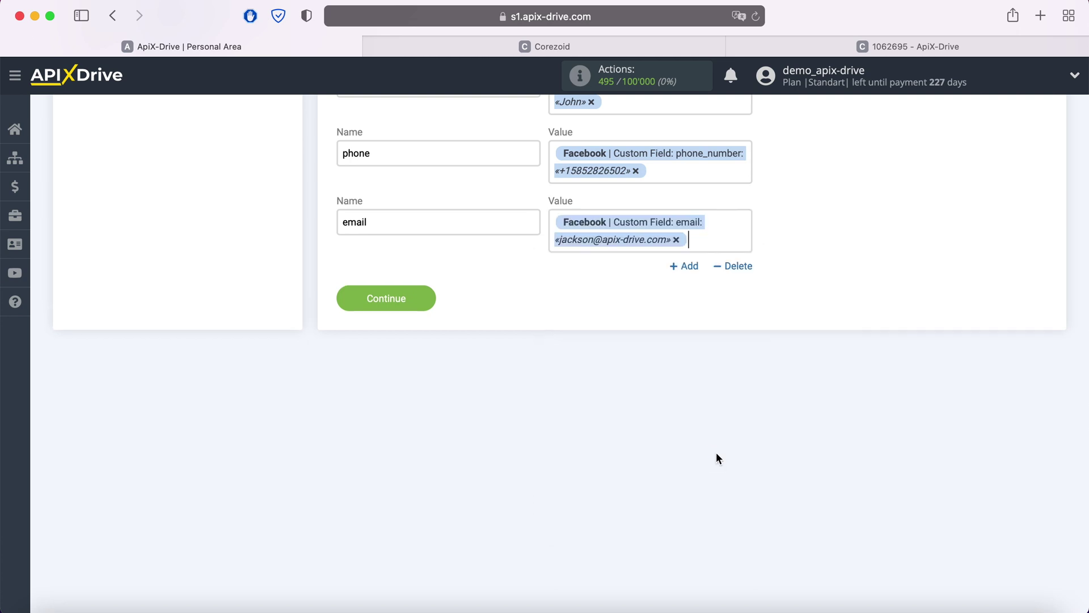
Step: Save the field mapping and send the test lead data to the Corezoid webhook
click(426, 299)
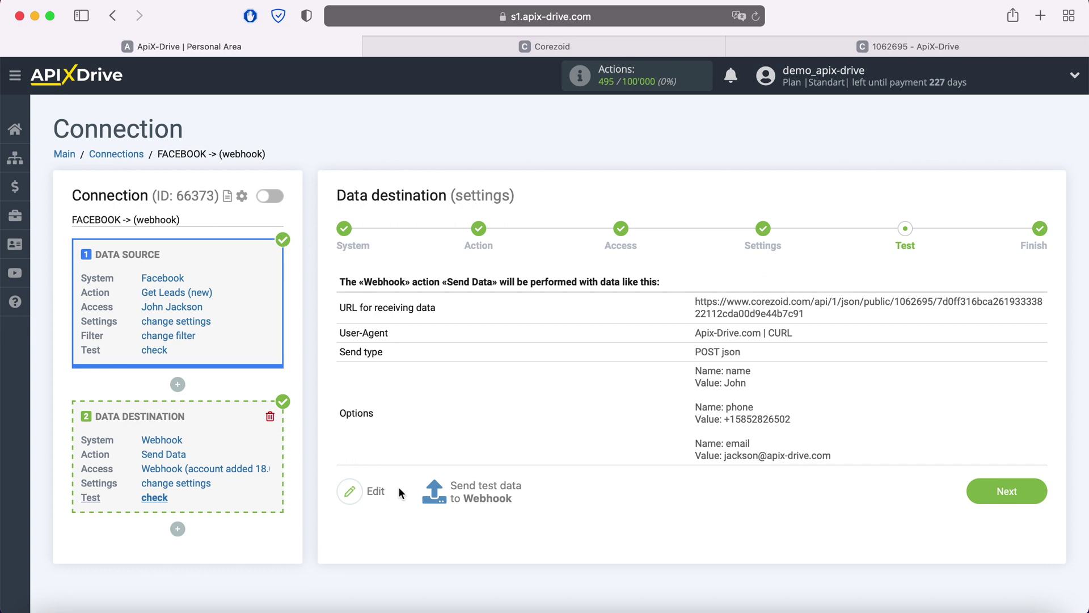
click(485, 488)
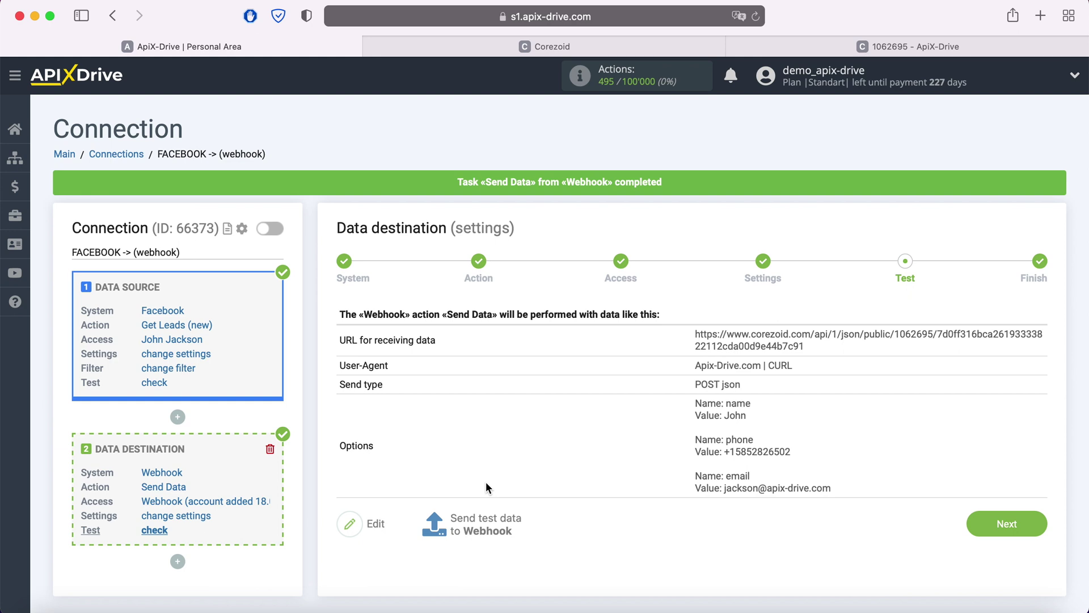
Step: Show the Final node's test task in Corezoid, with name, phone and email as a table
click(880, 52)
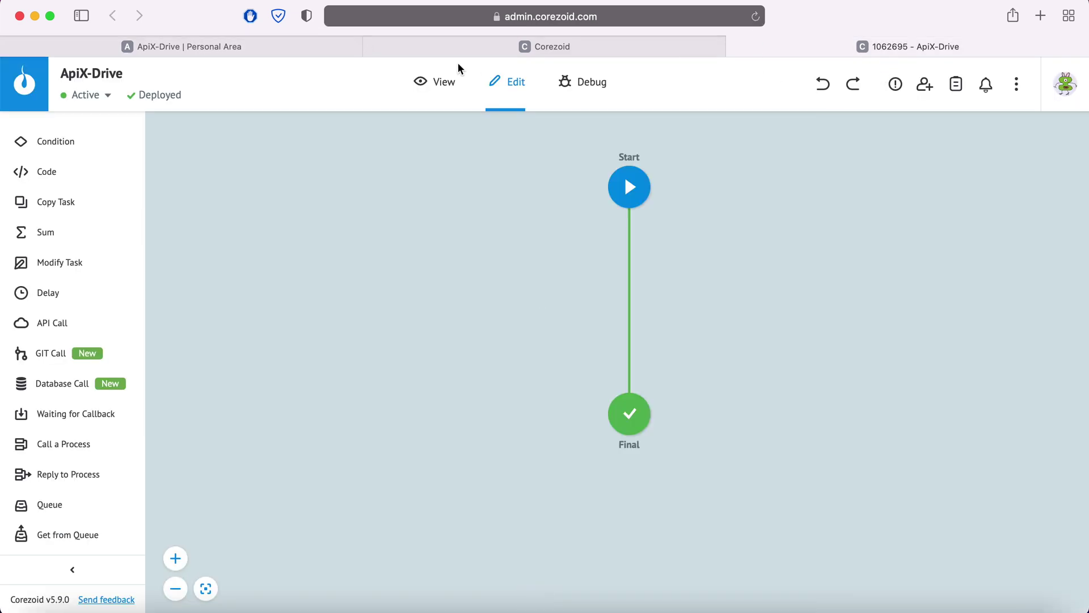
click(441, 82)
click(628, 416)
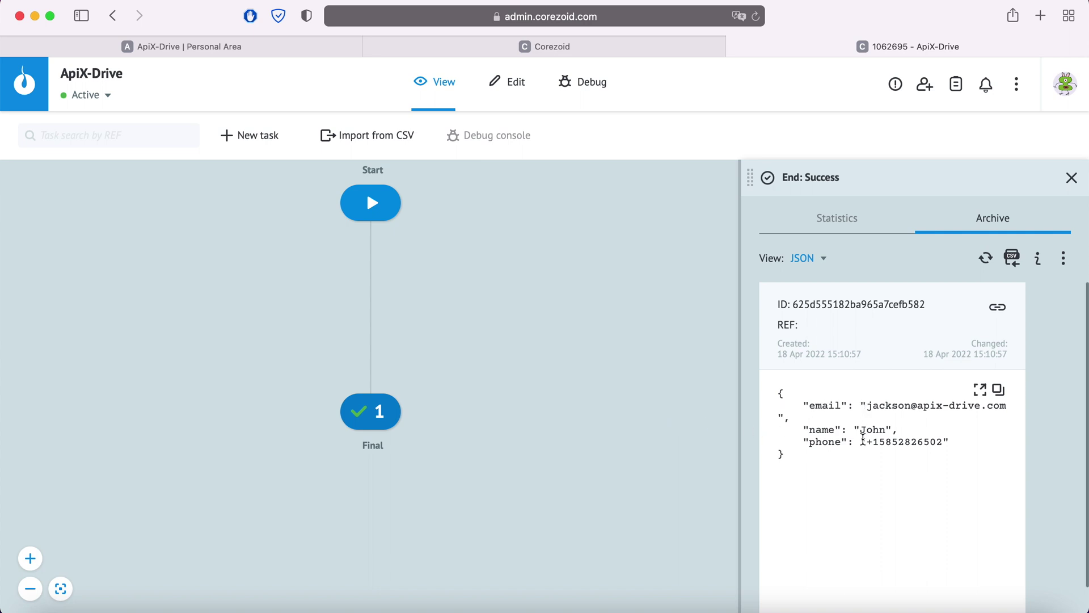
click(822, 258)
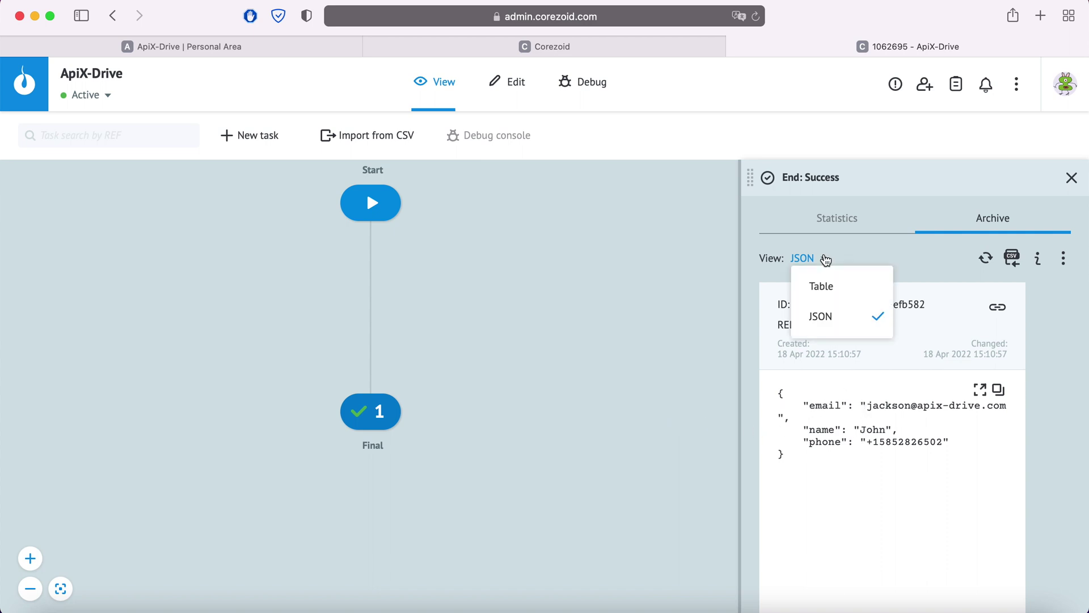
click(822, 284)
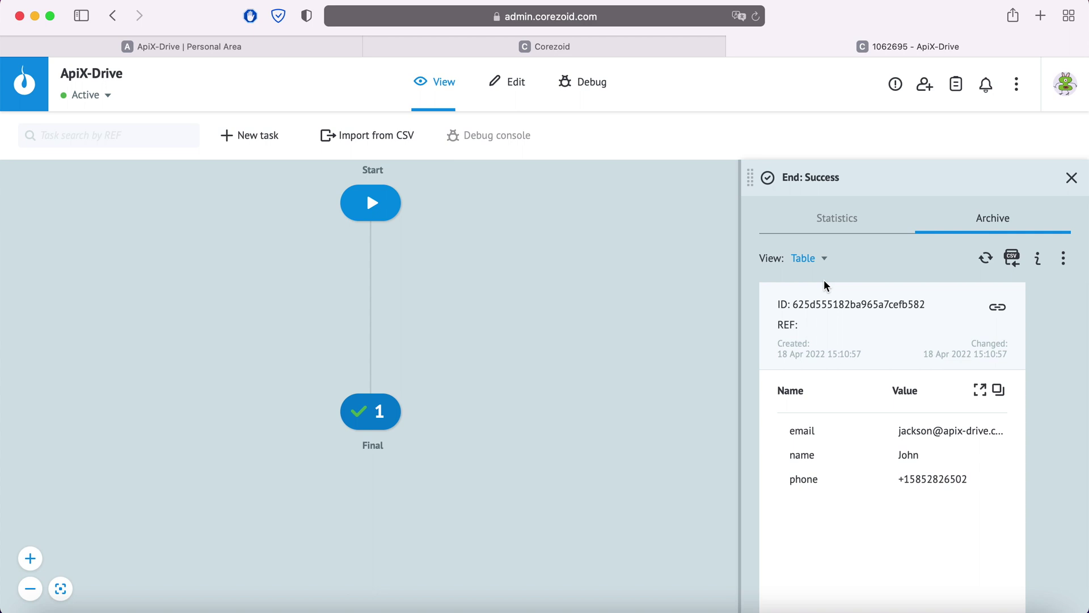
Step: Finish the ApiX-Drive connection setup and enable its auto-update
click(232, 40)
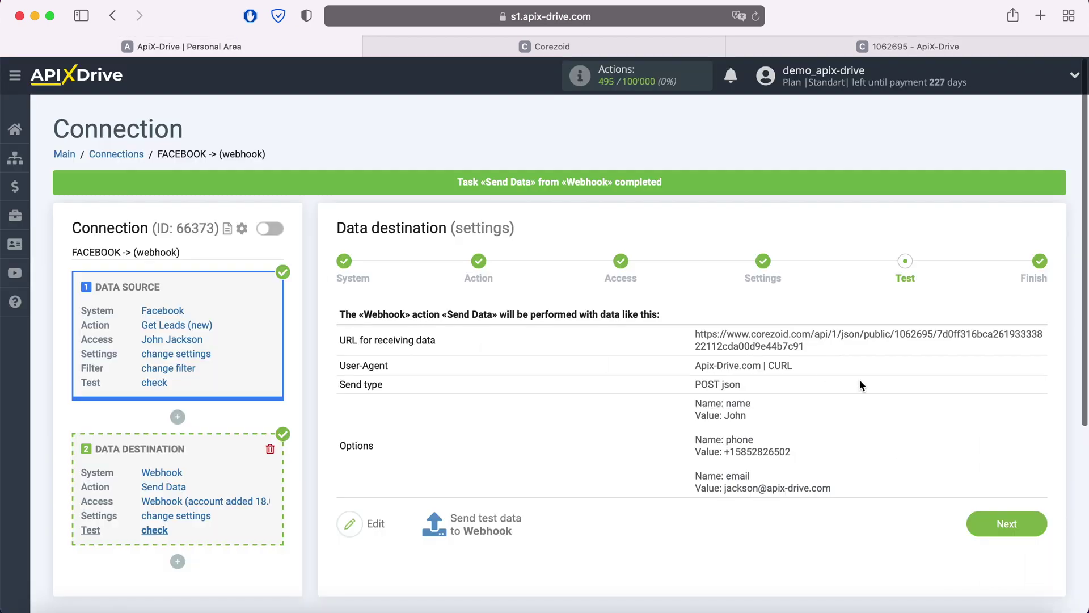
click(1038, 524)
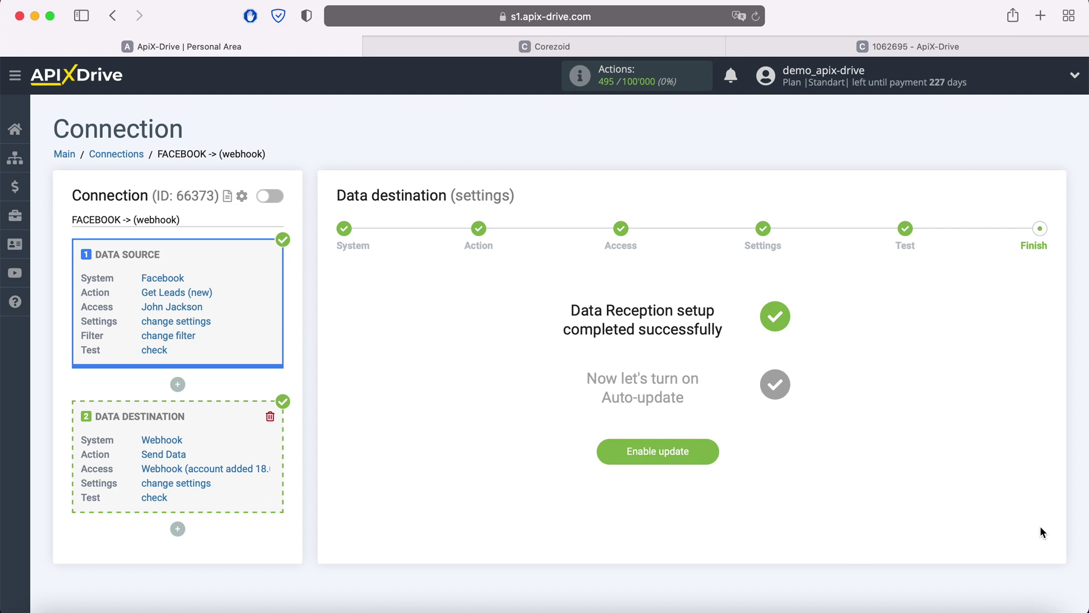
click(712, 444)
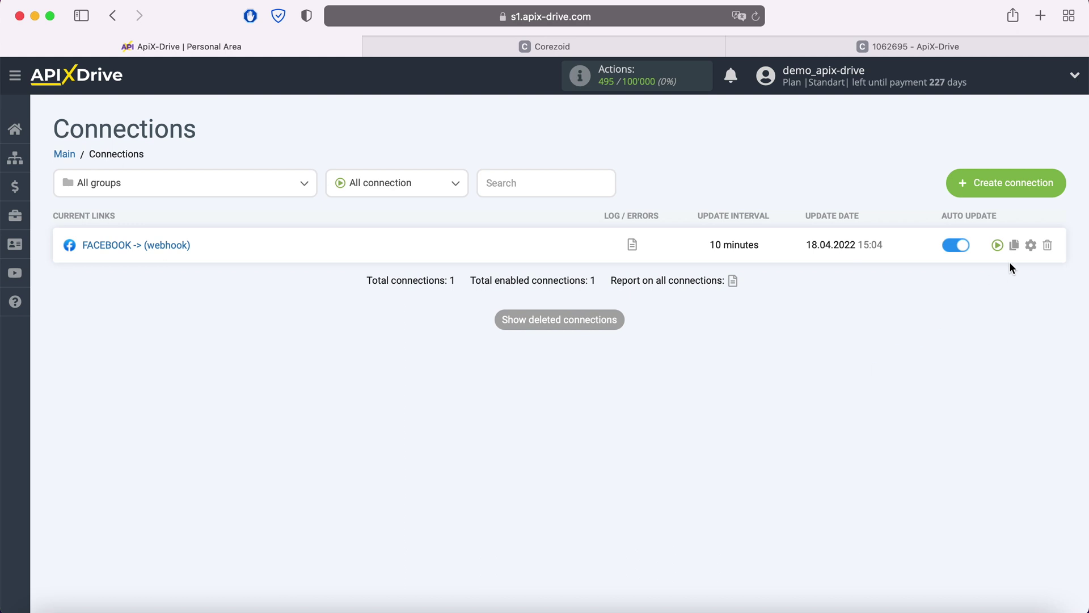
Step: Set the connection's update interval to 5 minutes and save the settings
click(1031, 246)
click(658, 355)
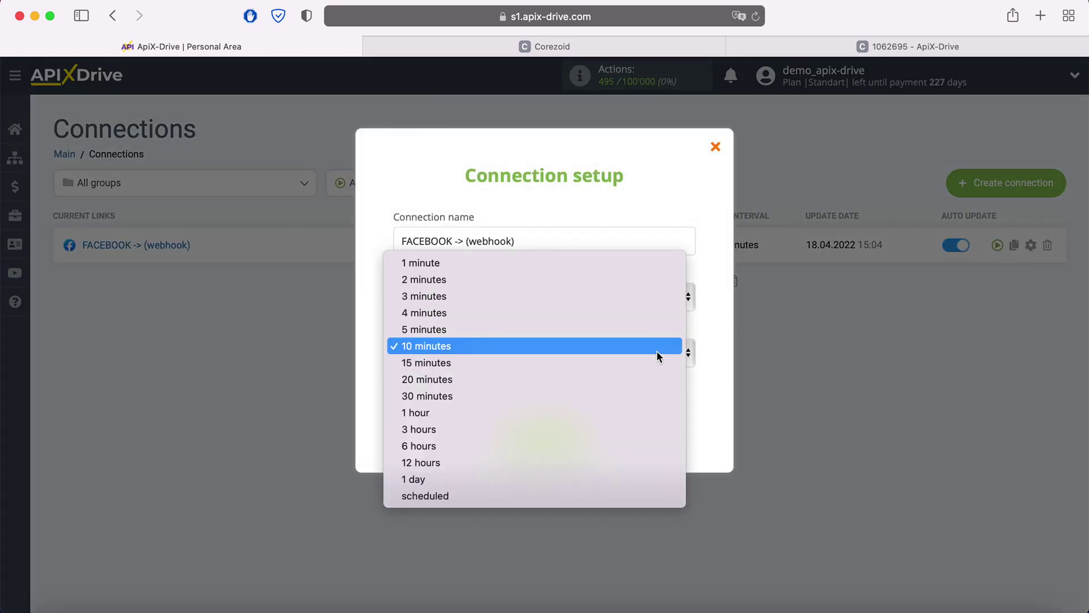
click(618, 332)
click(587, 434)
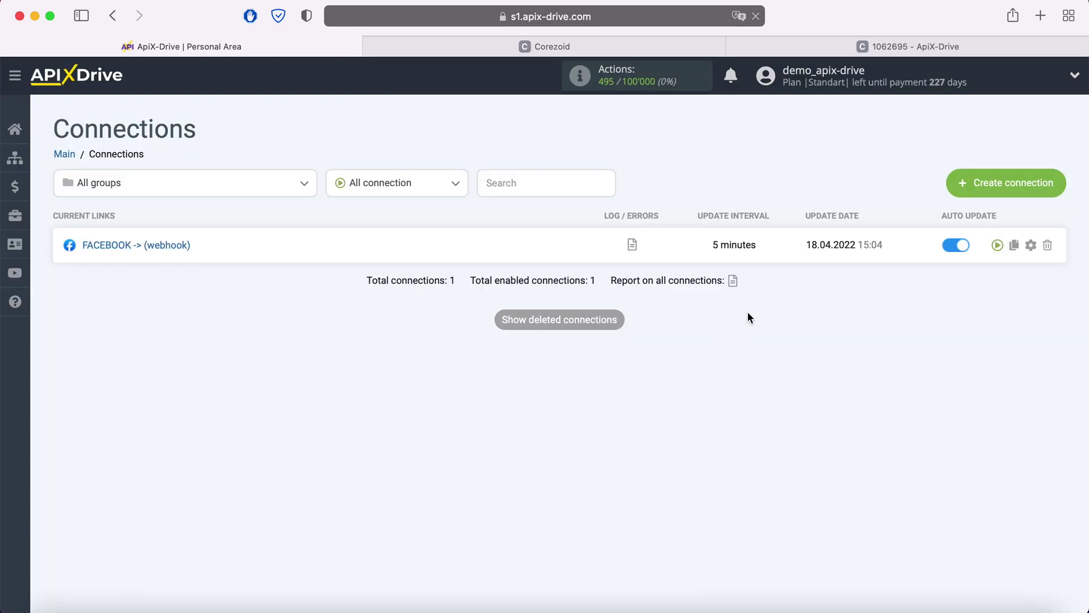